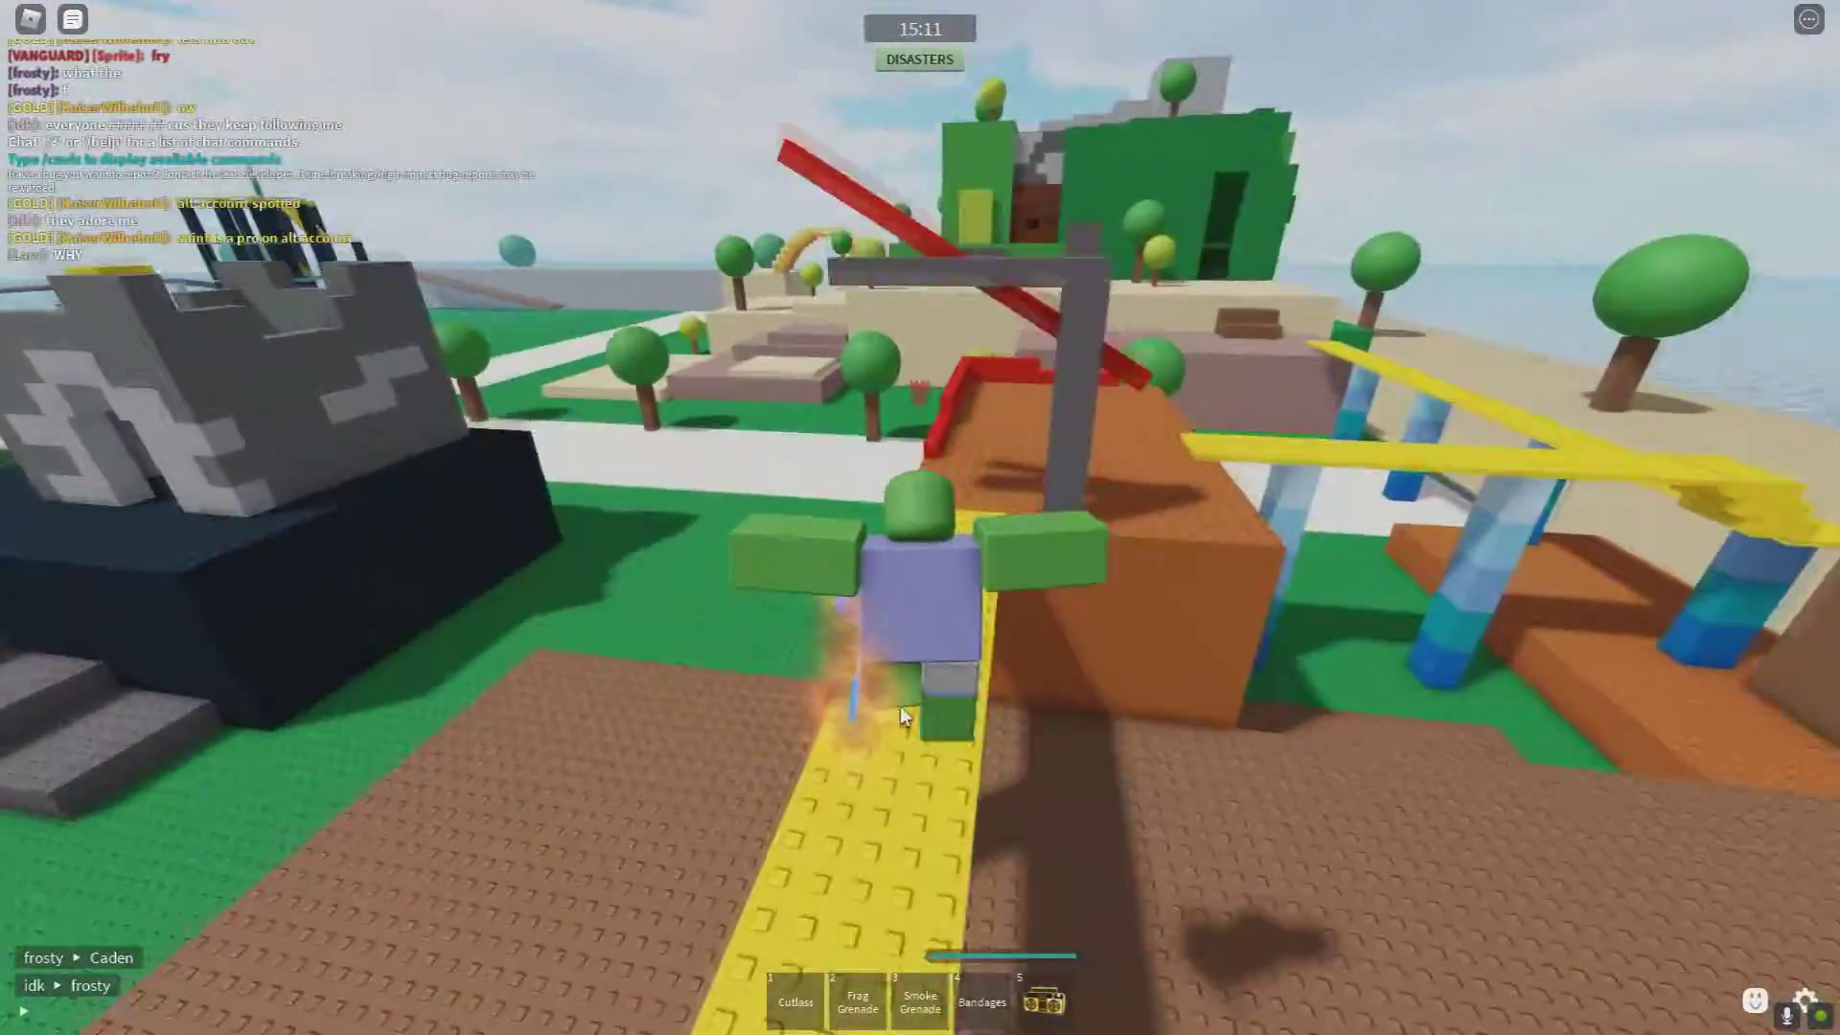
Walk the avatar off the platform, back up, and onto the grass holding the Cutlass
key("w")
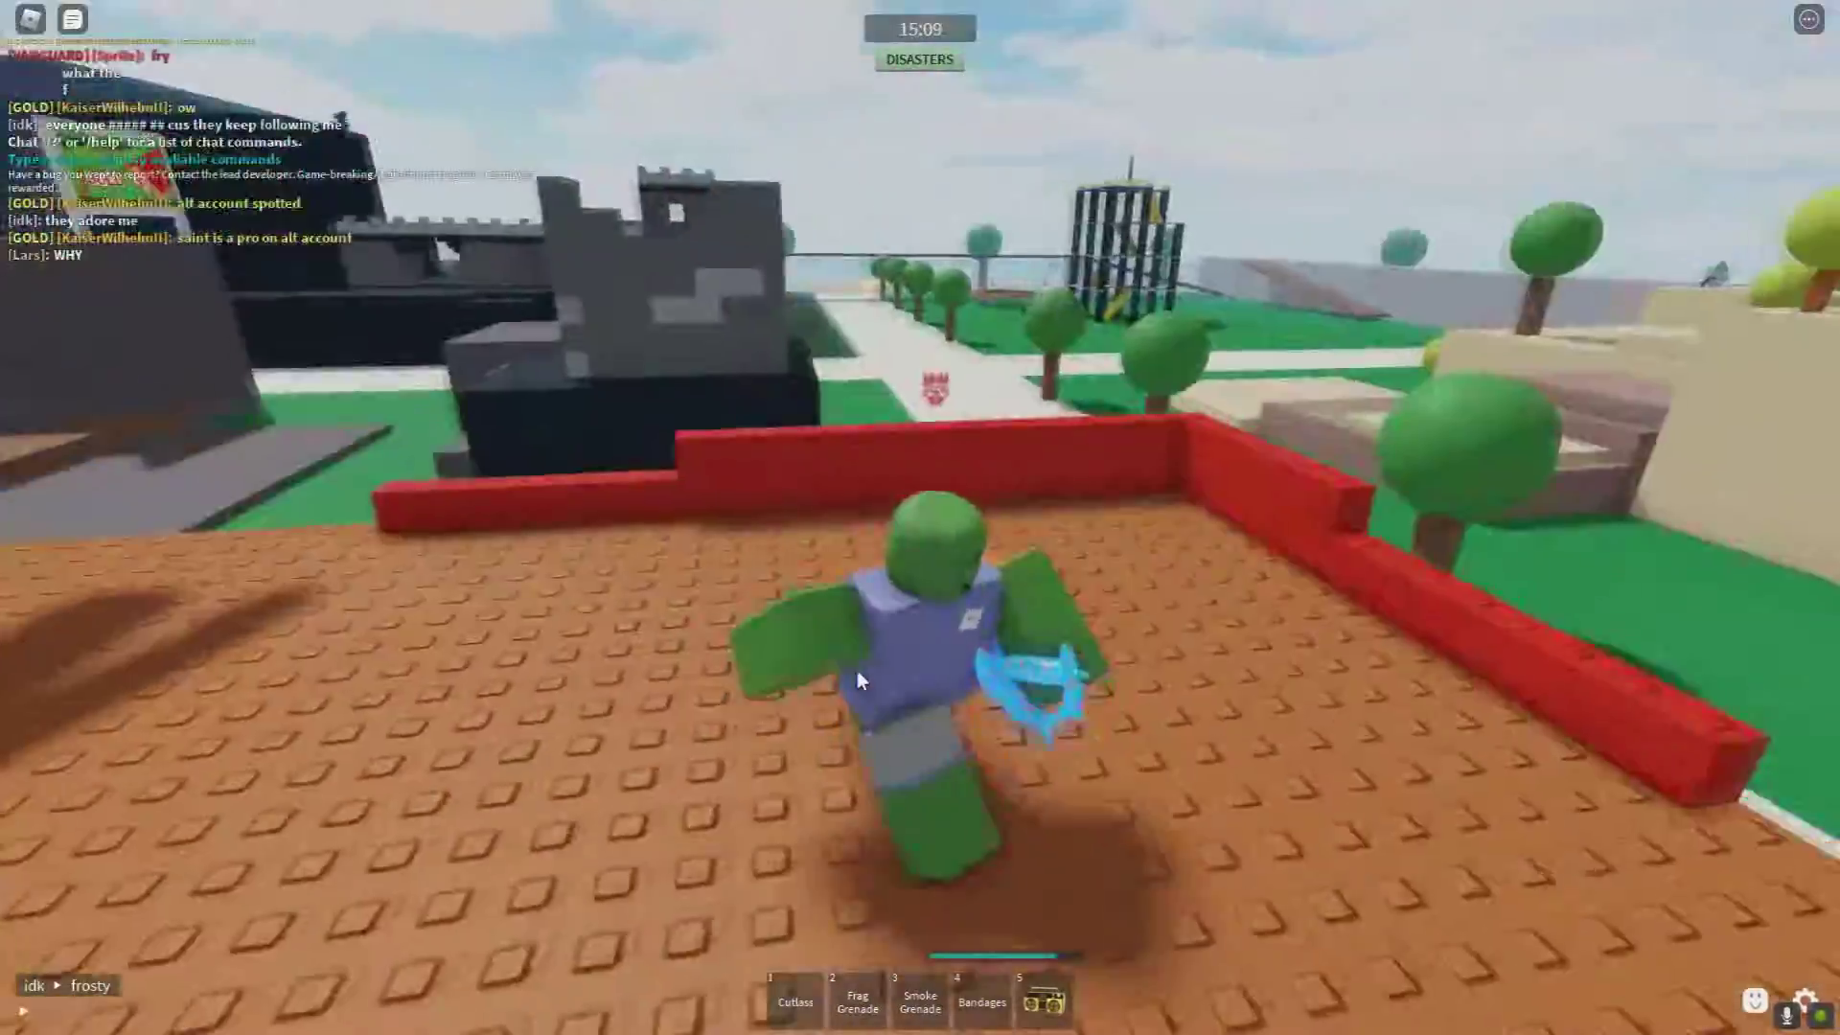
key("w")
key("shift")
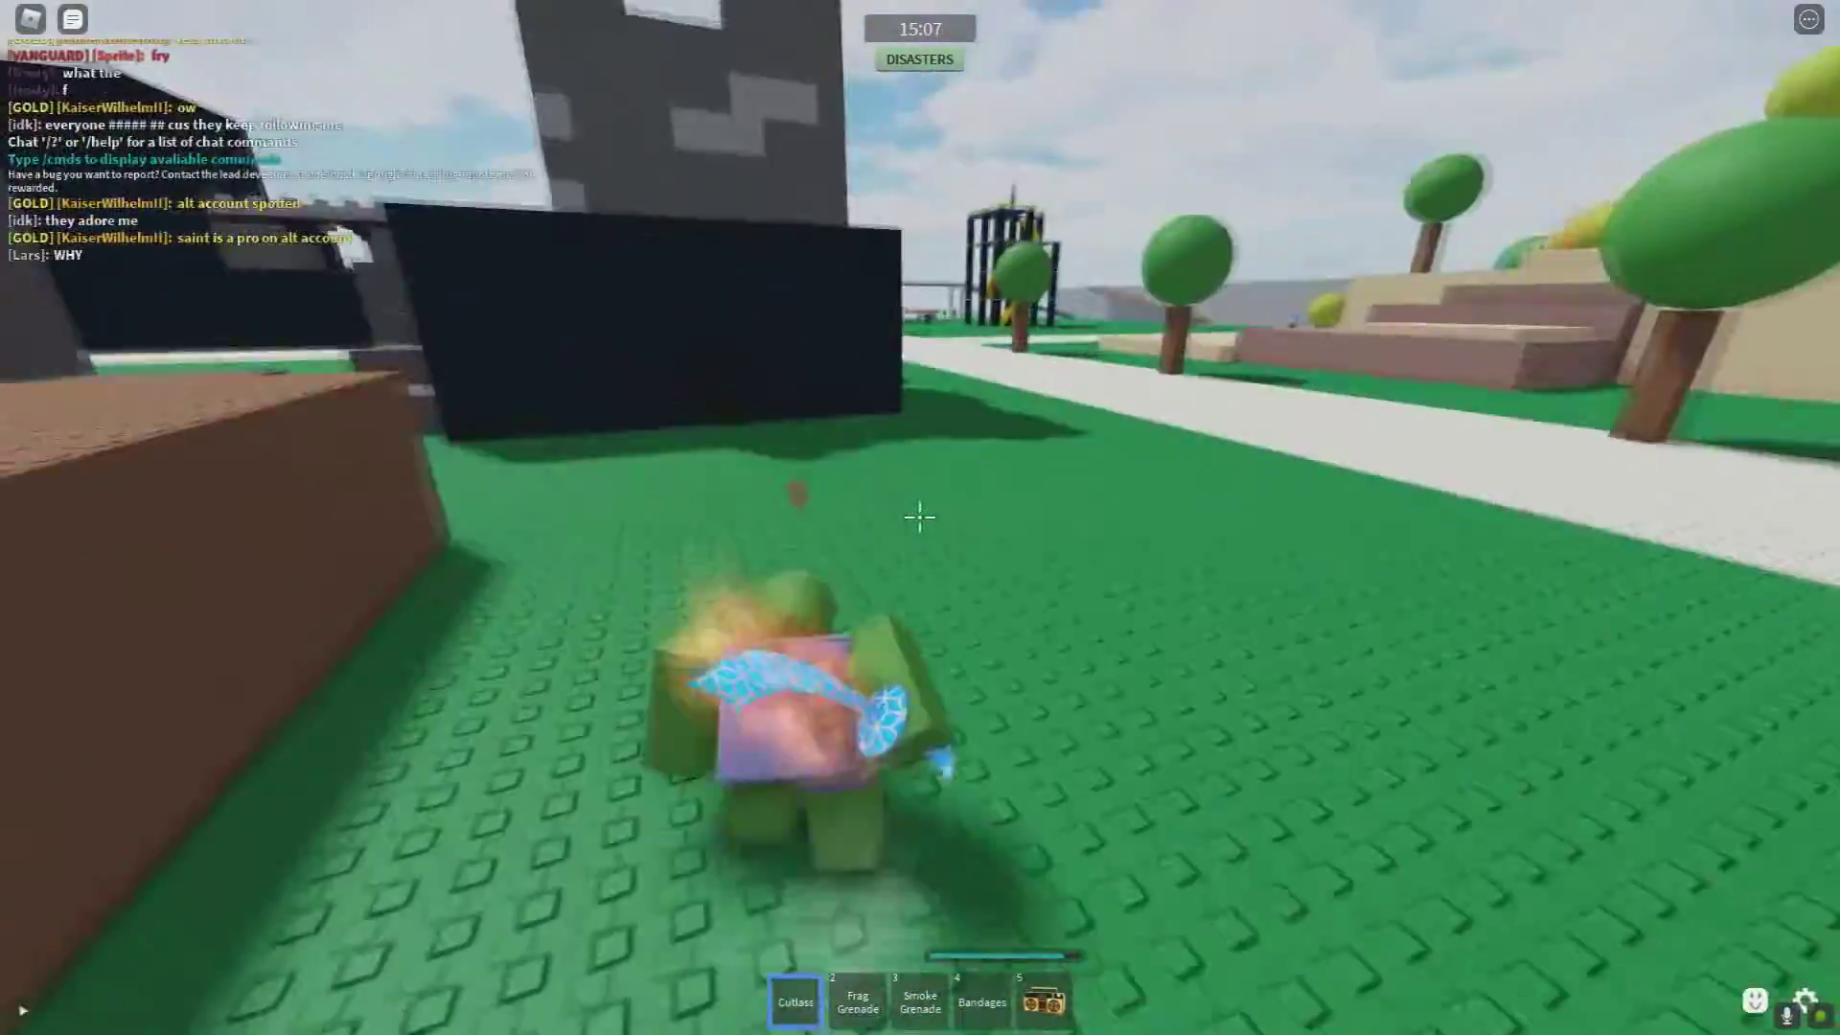
Run along the white path and grass, put the Cutlass away, and briefly open the game menu
key("w")
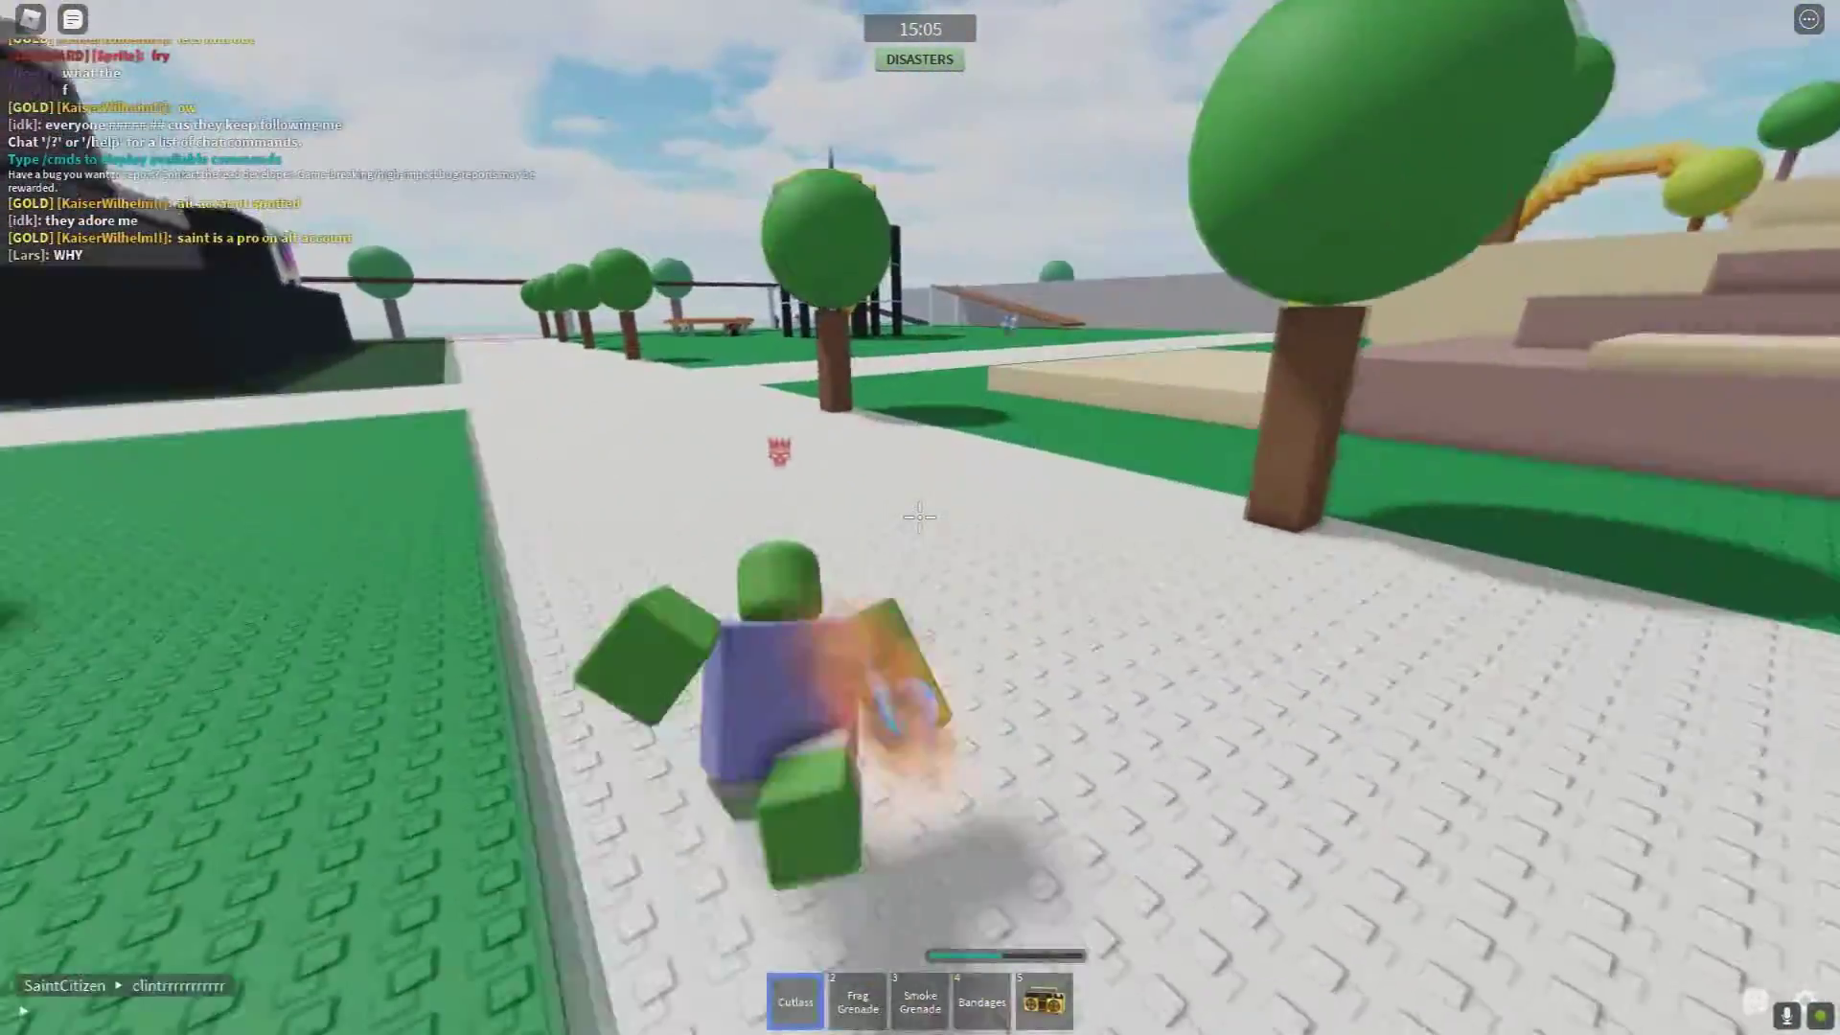
key("w")
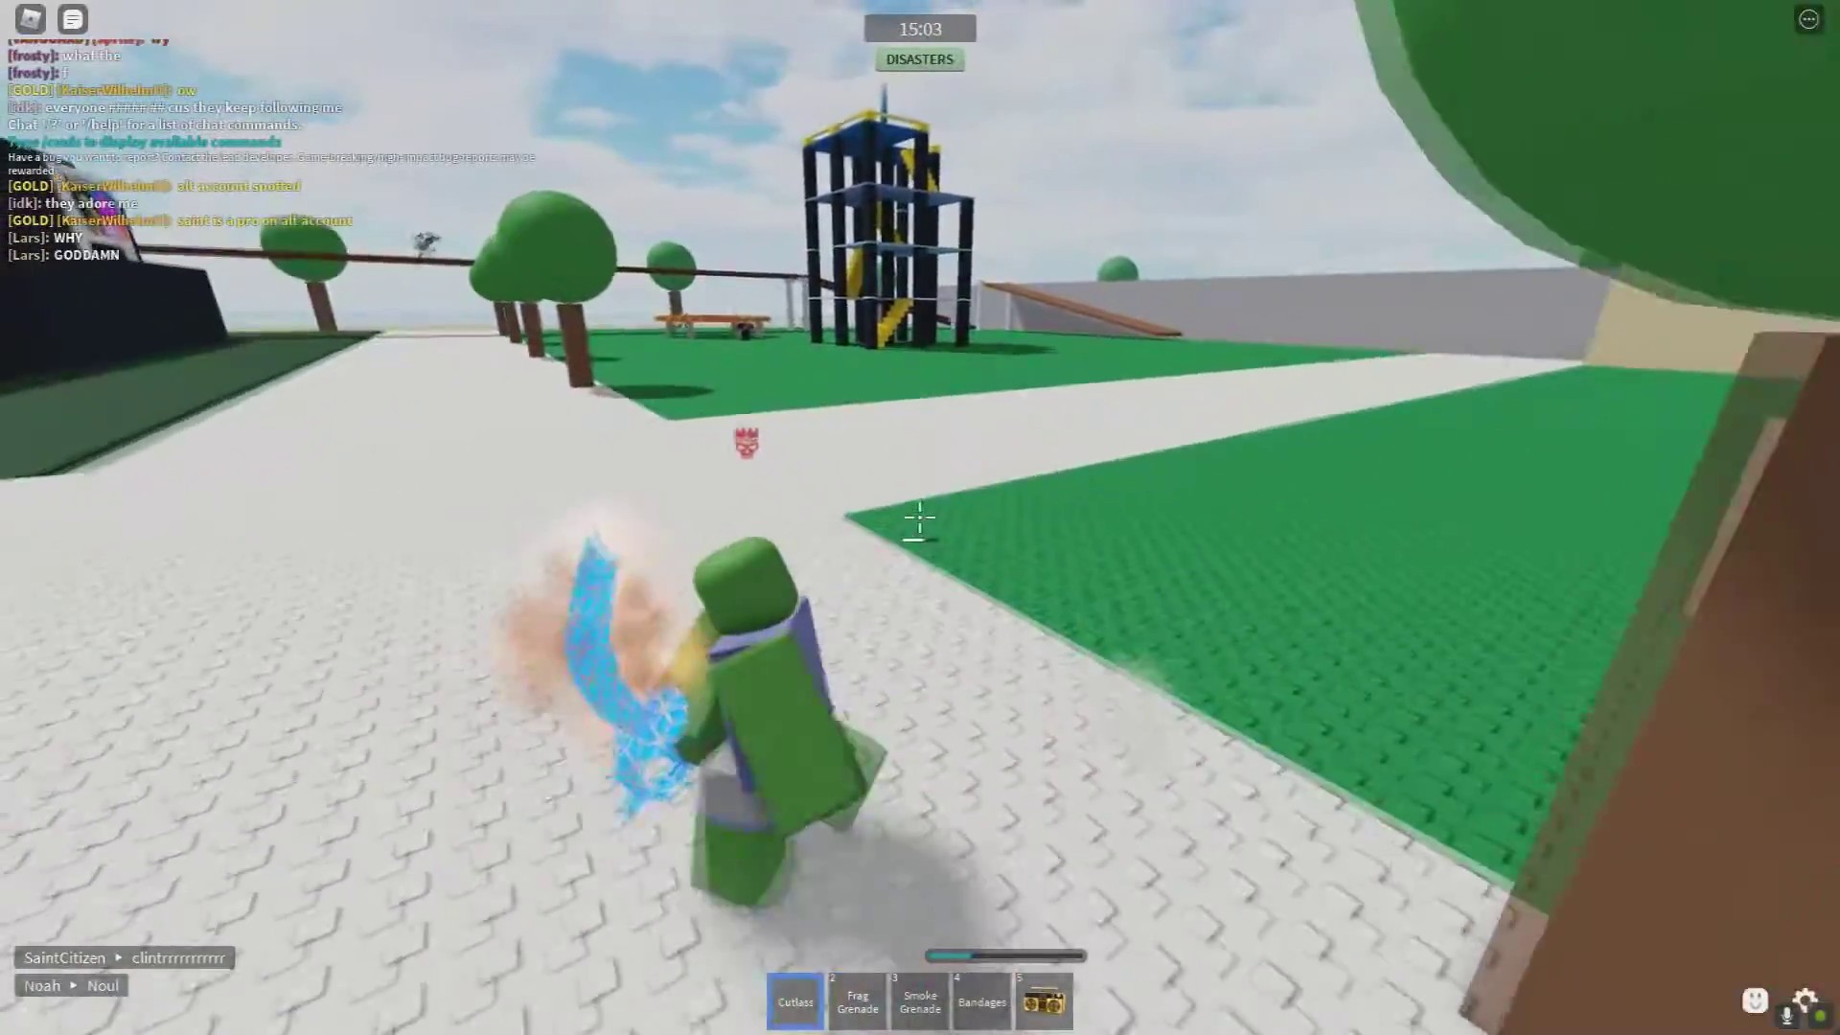
key("w")
key("1")
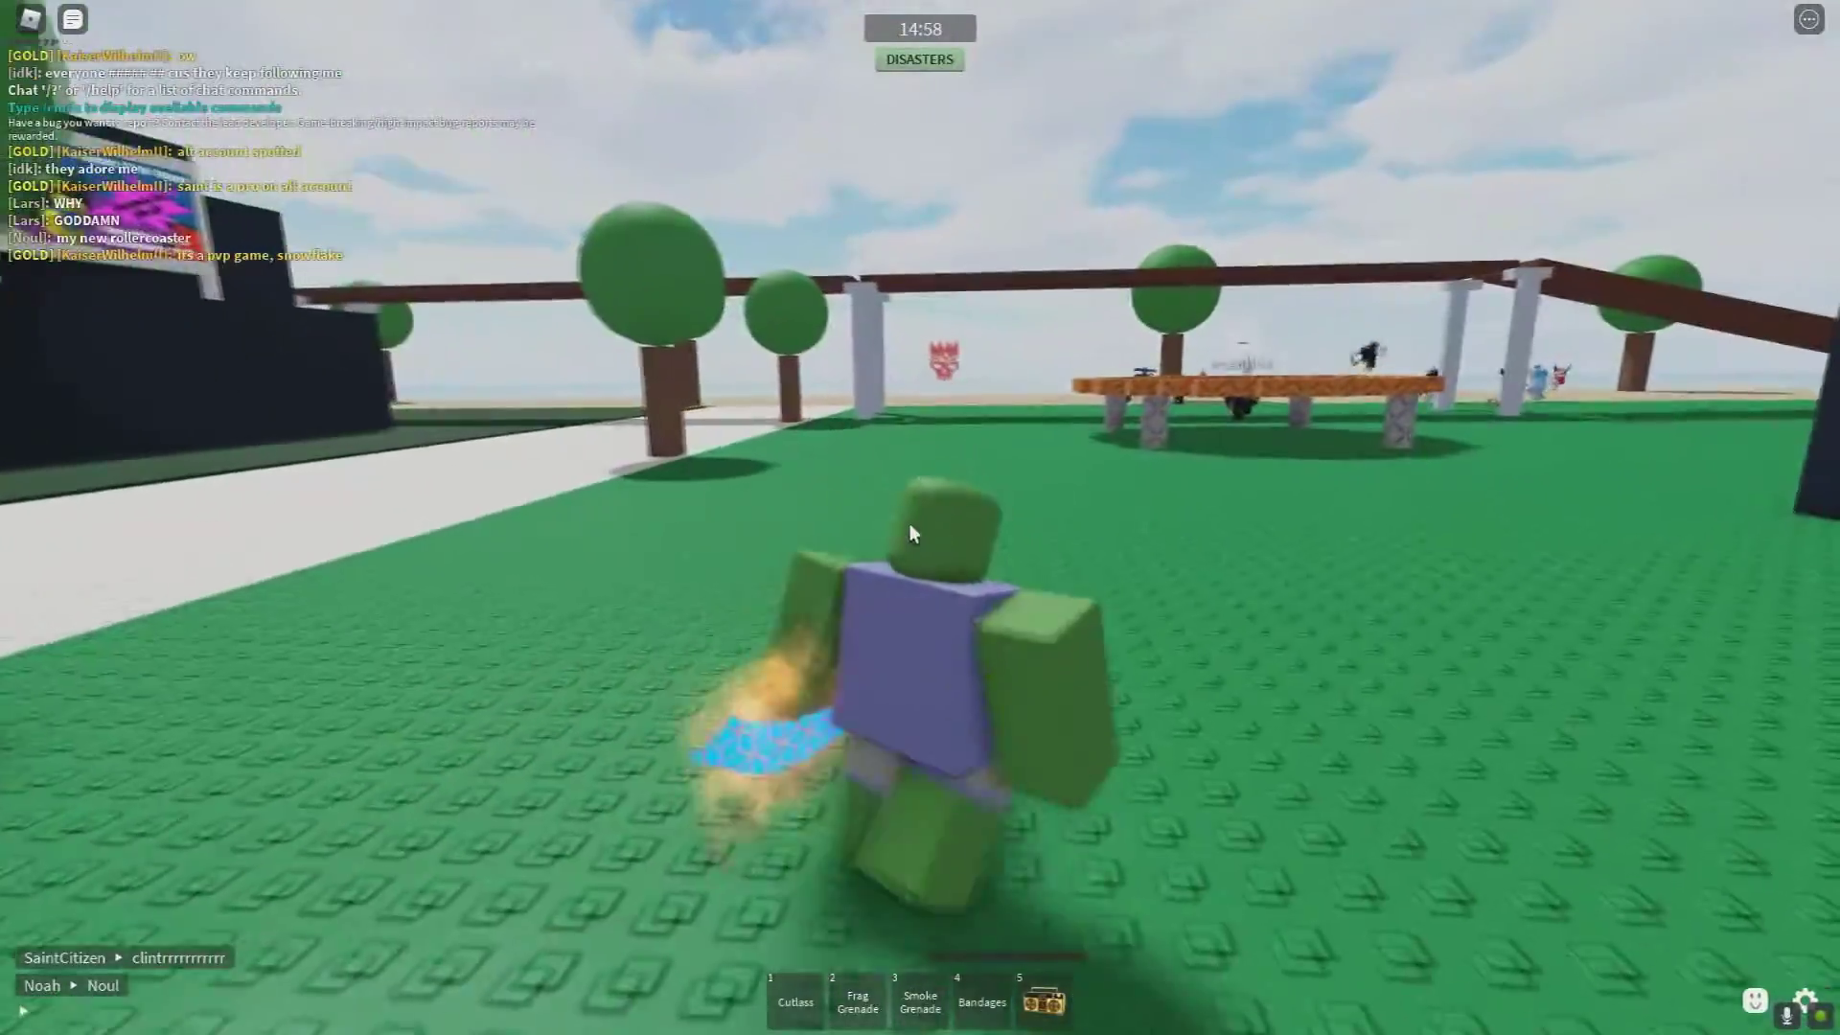
key("w")
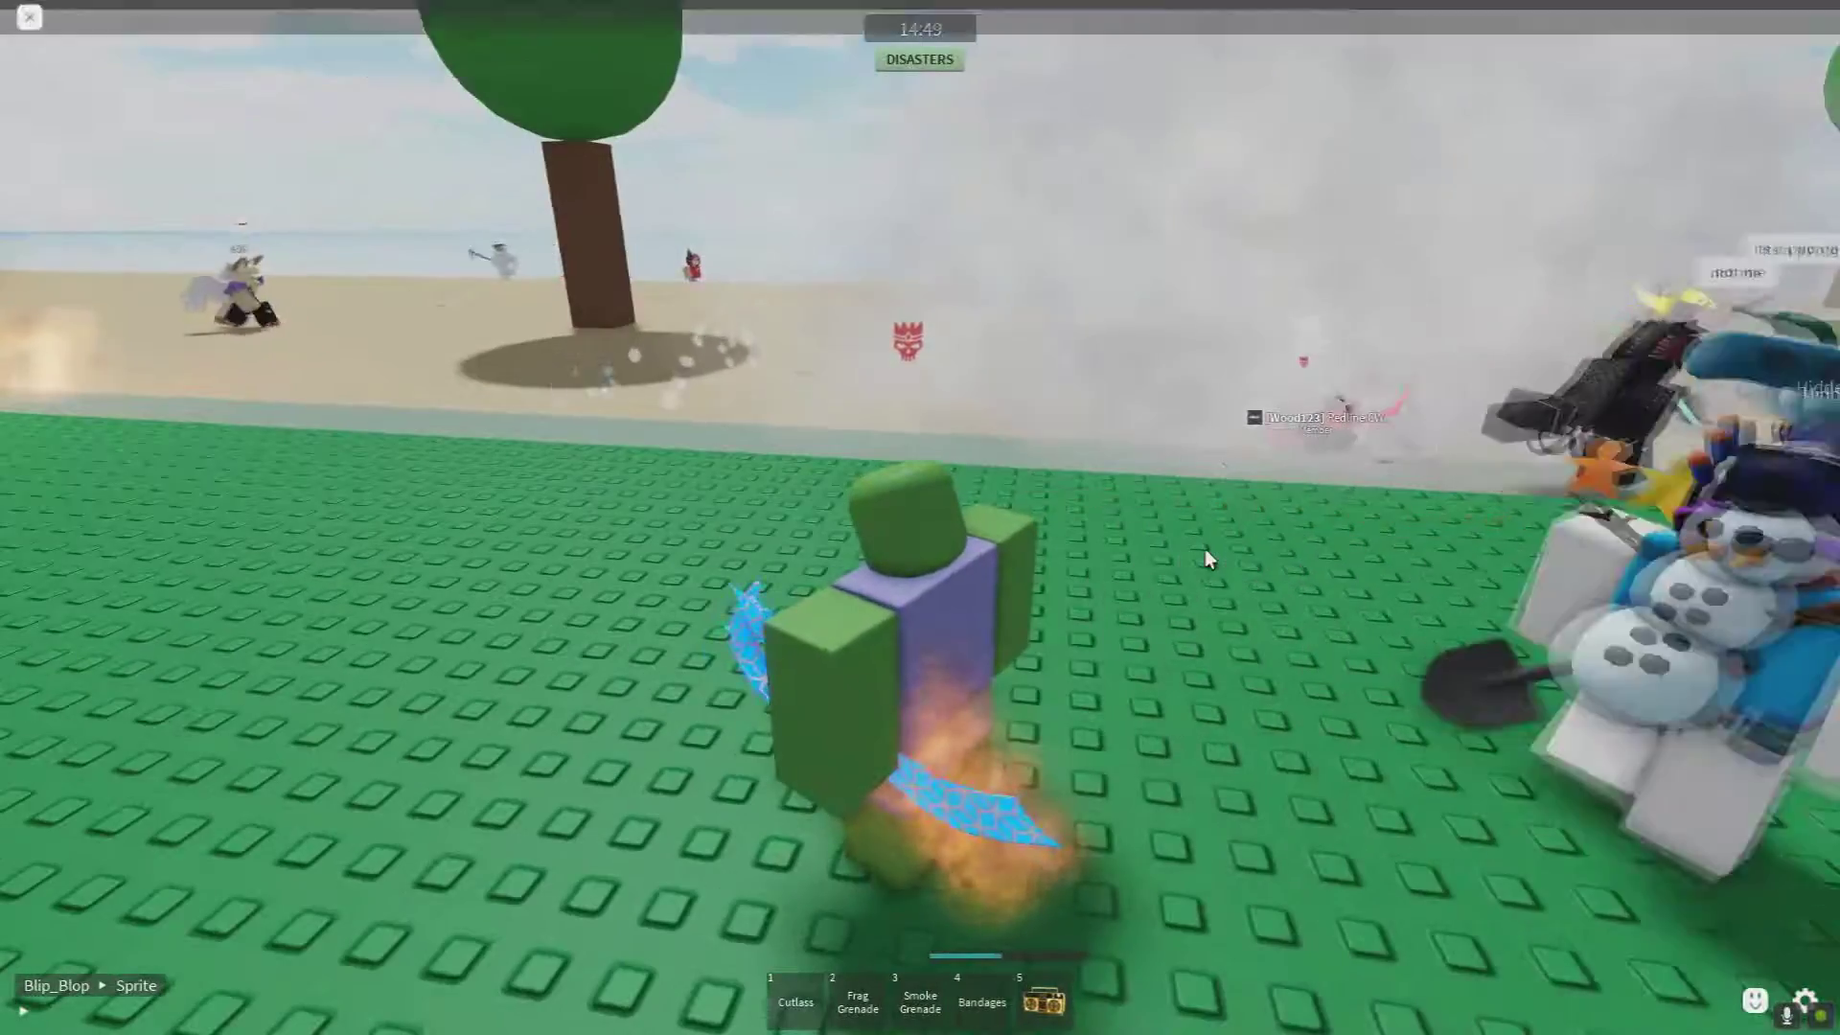
key("Escape")
key("Escape")
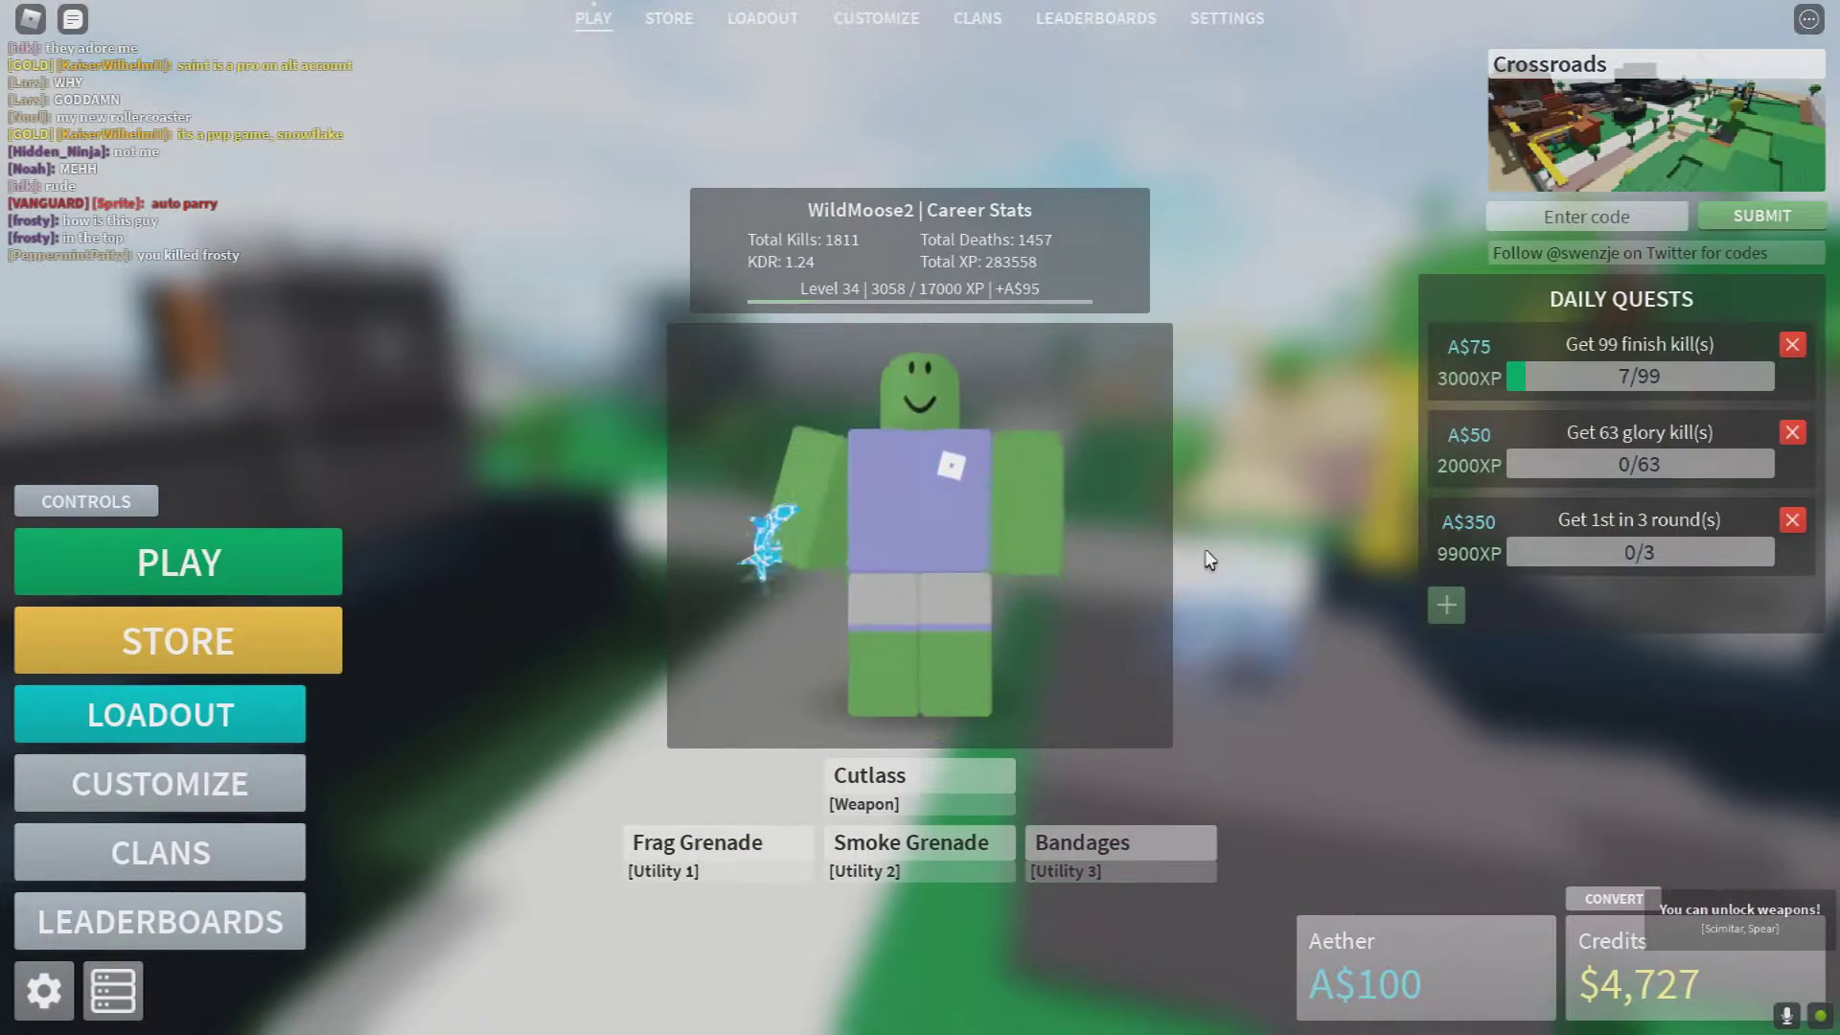
Spawn into the map, reset the character, and respawn wearing the blade-aura avatar
key("super")
key("super")
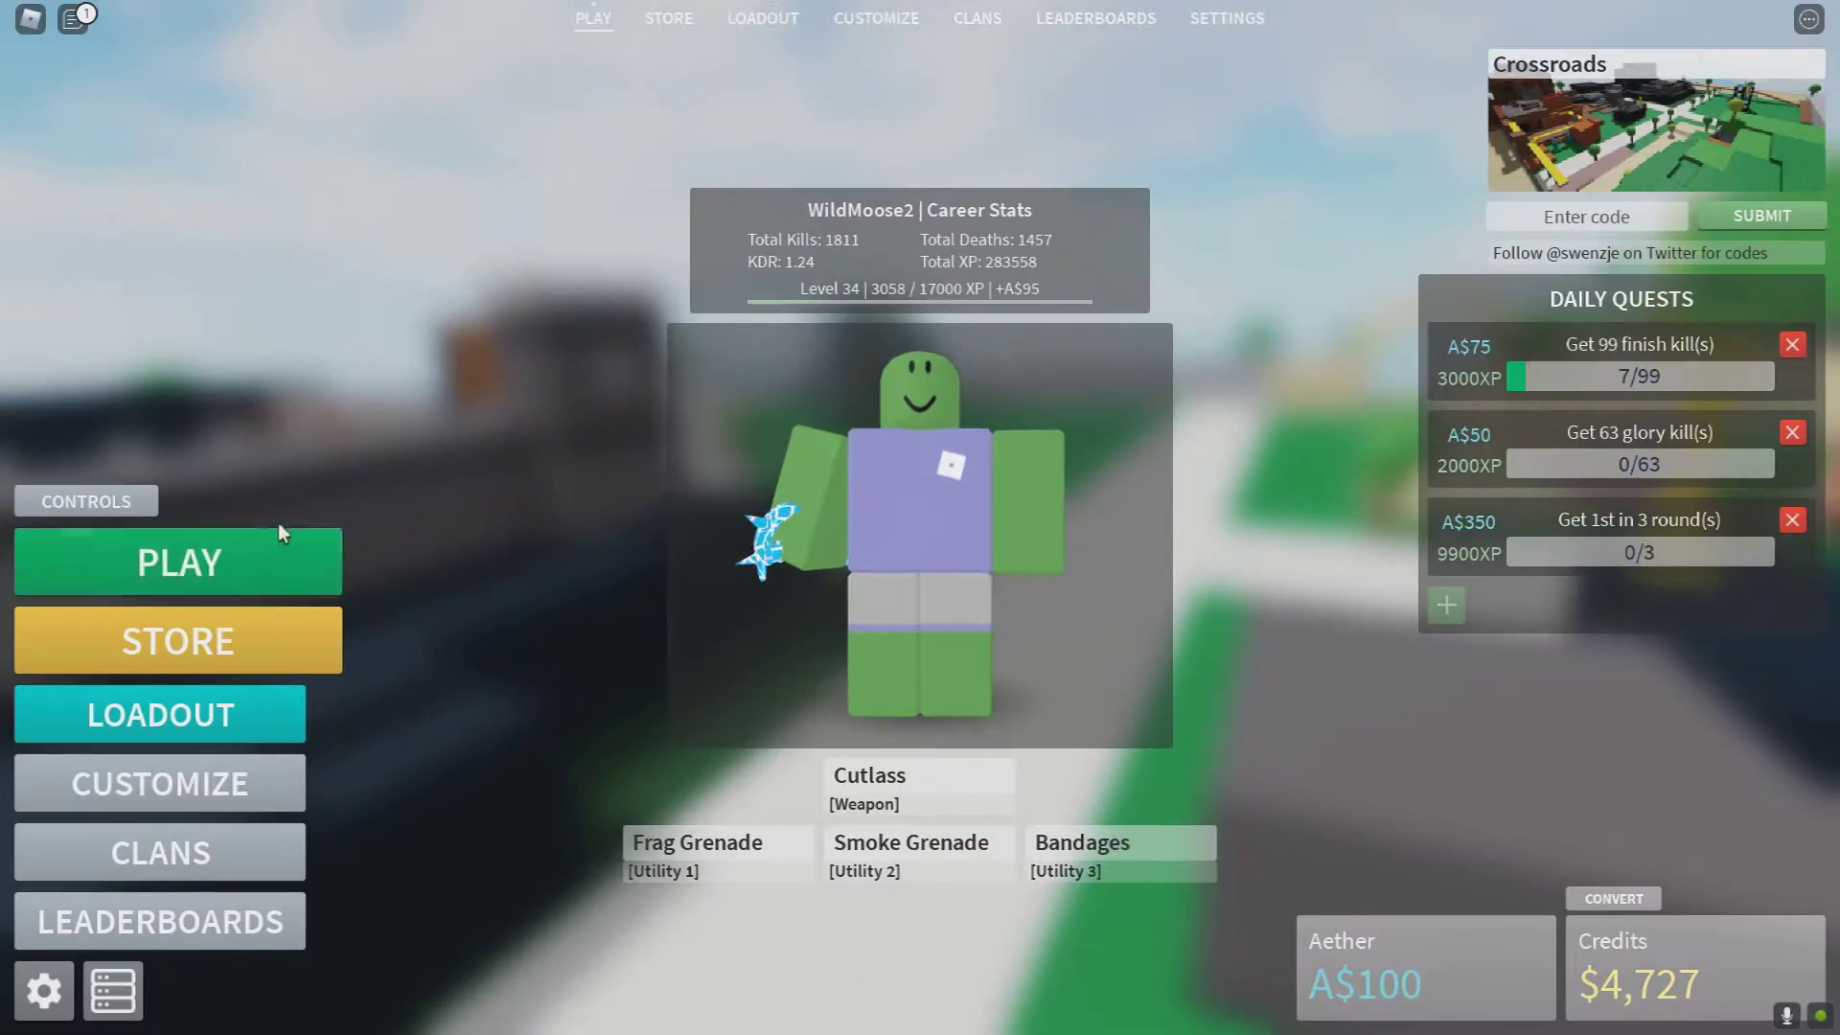
left_click(238, 562)
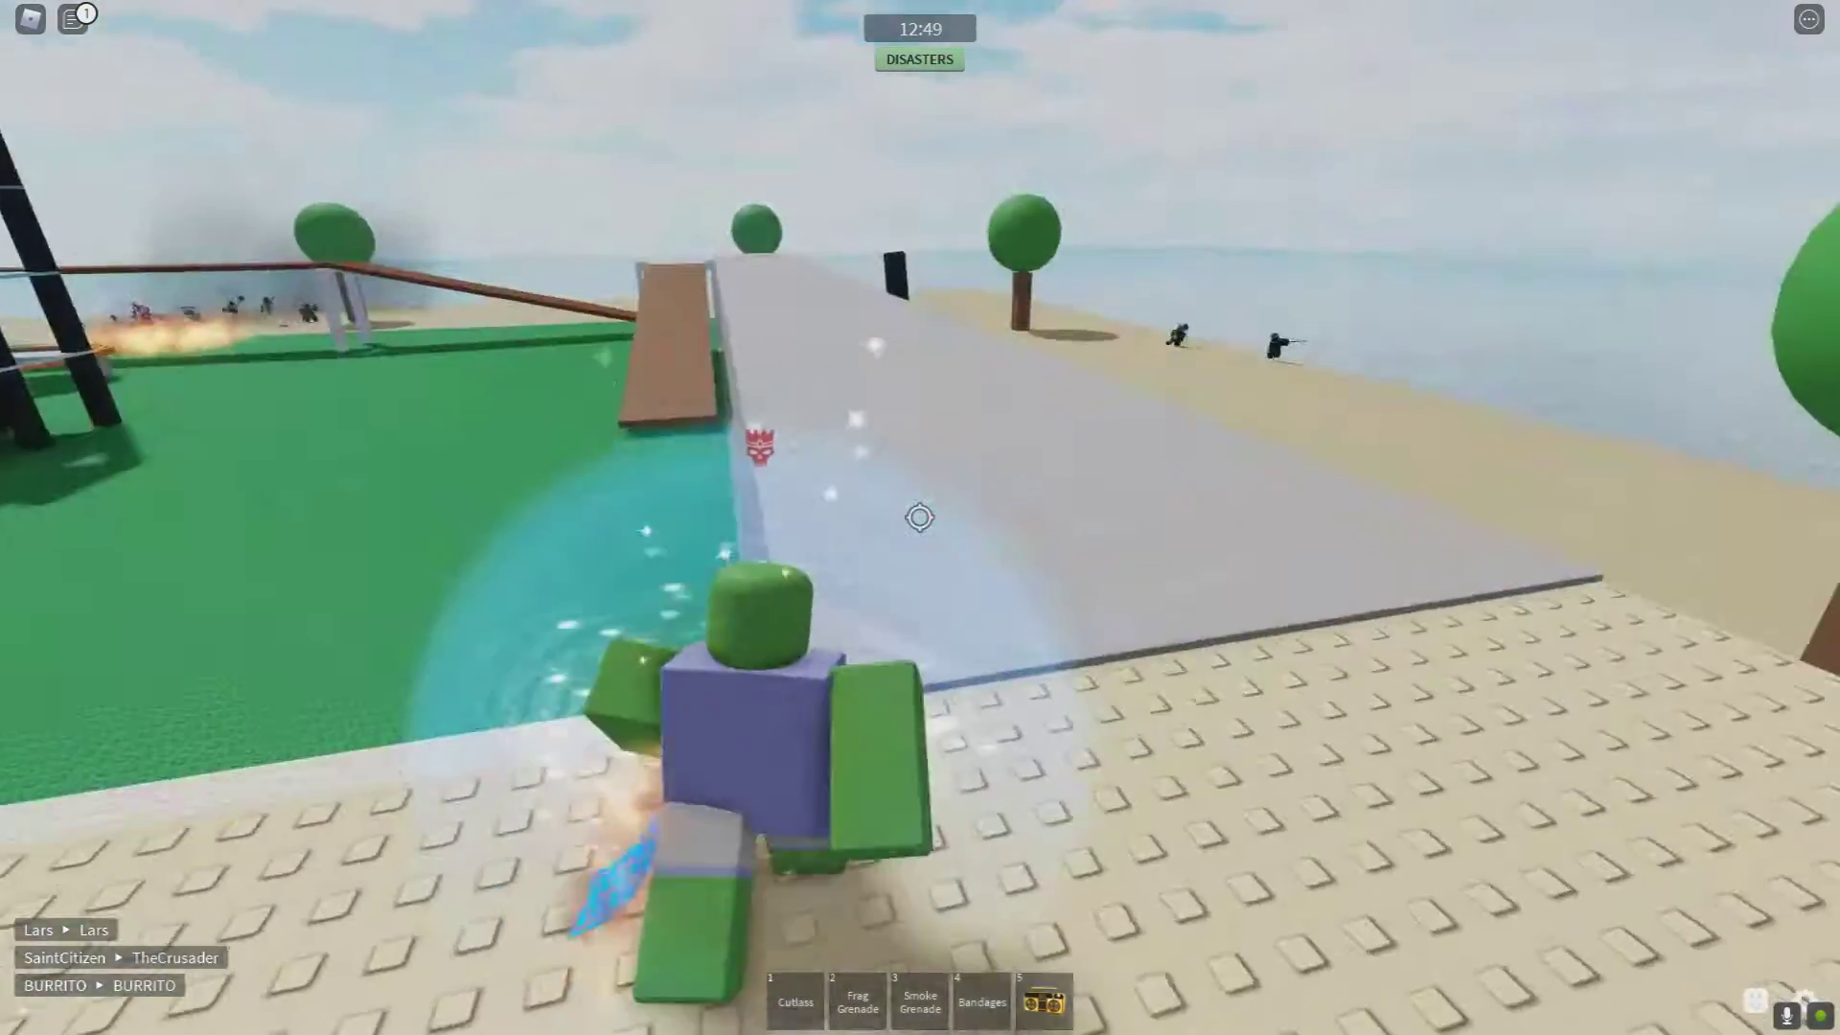
key("Escape")
key("r")
key("Return")
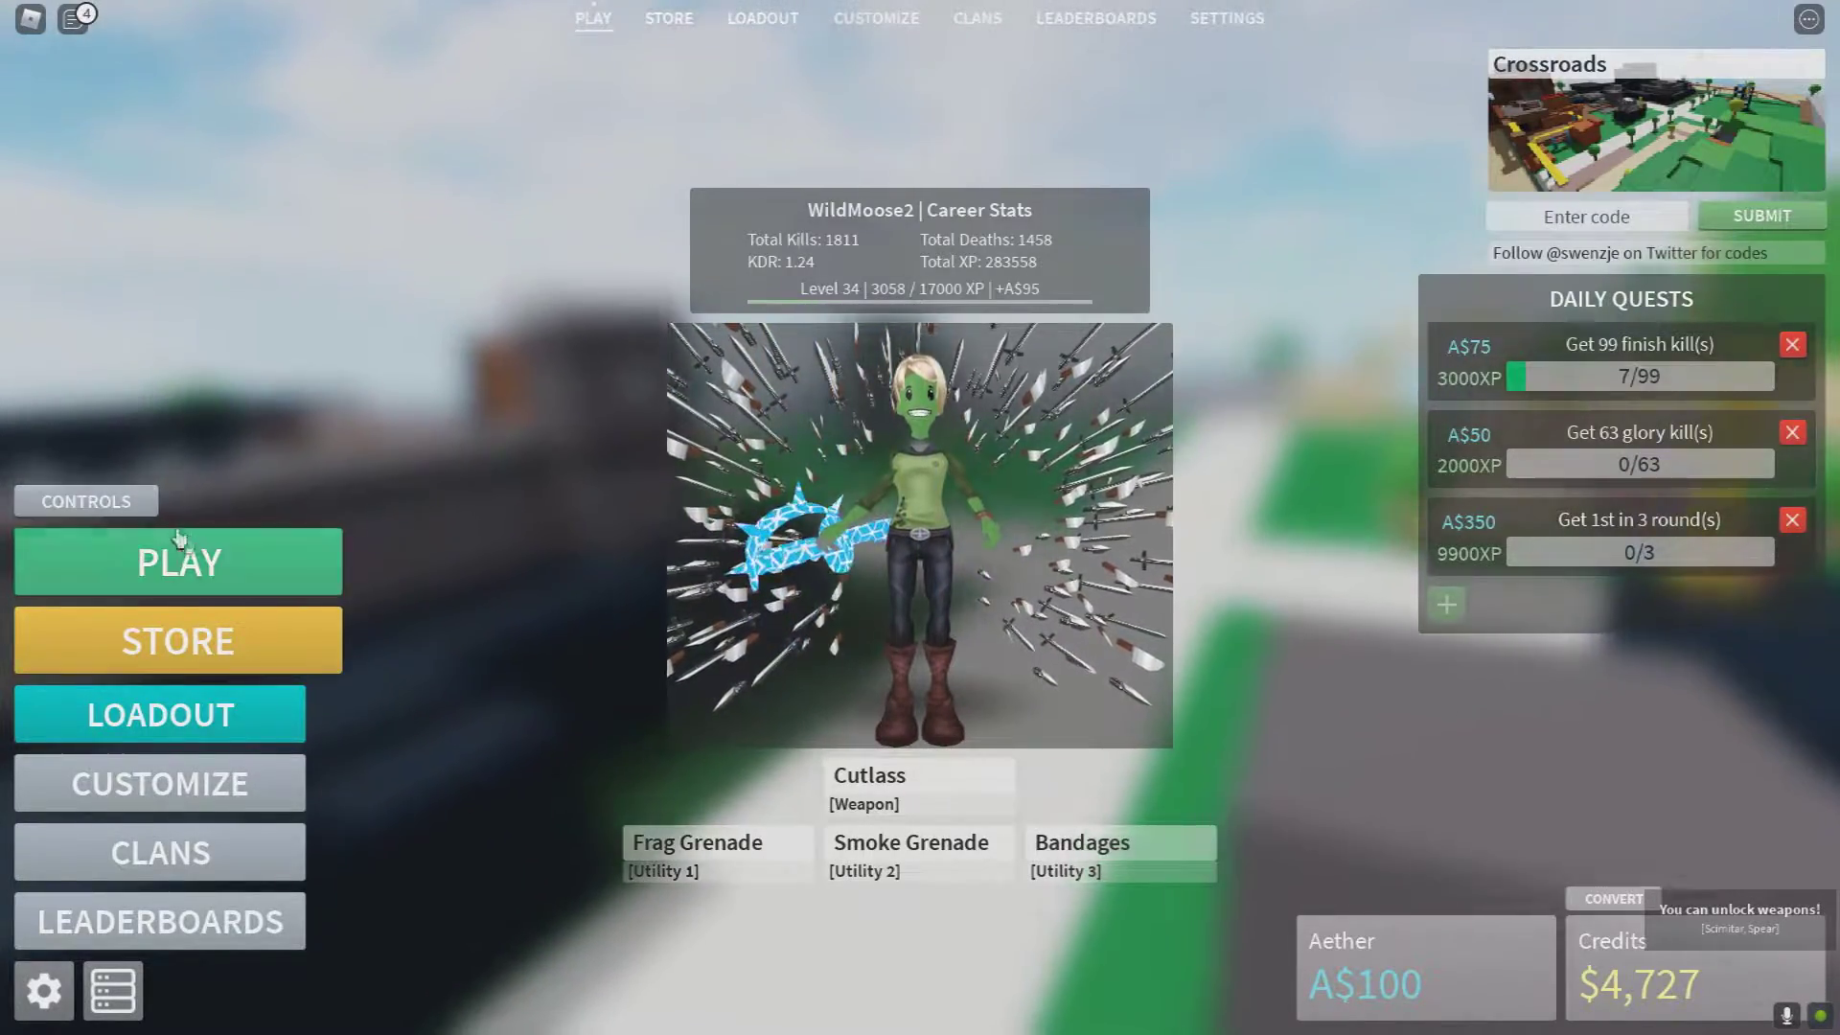
left_click(188, 549)
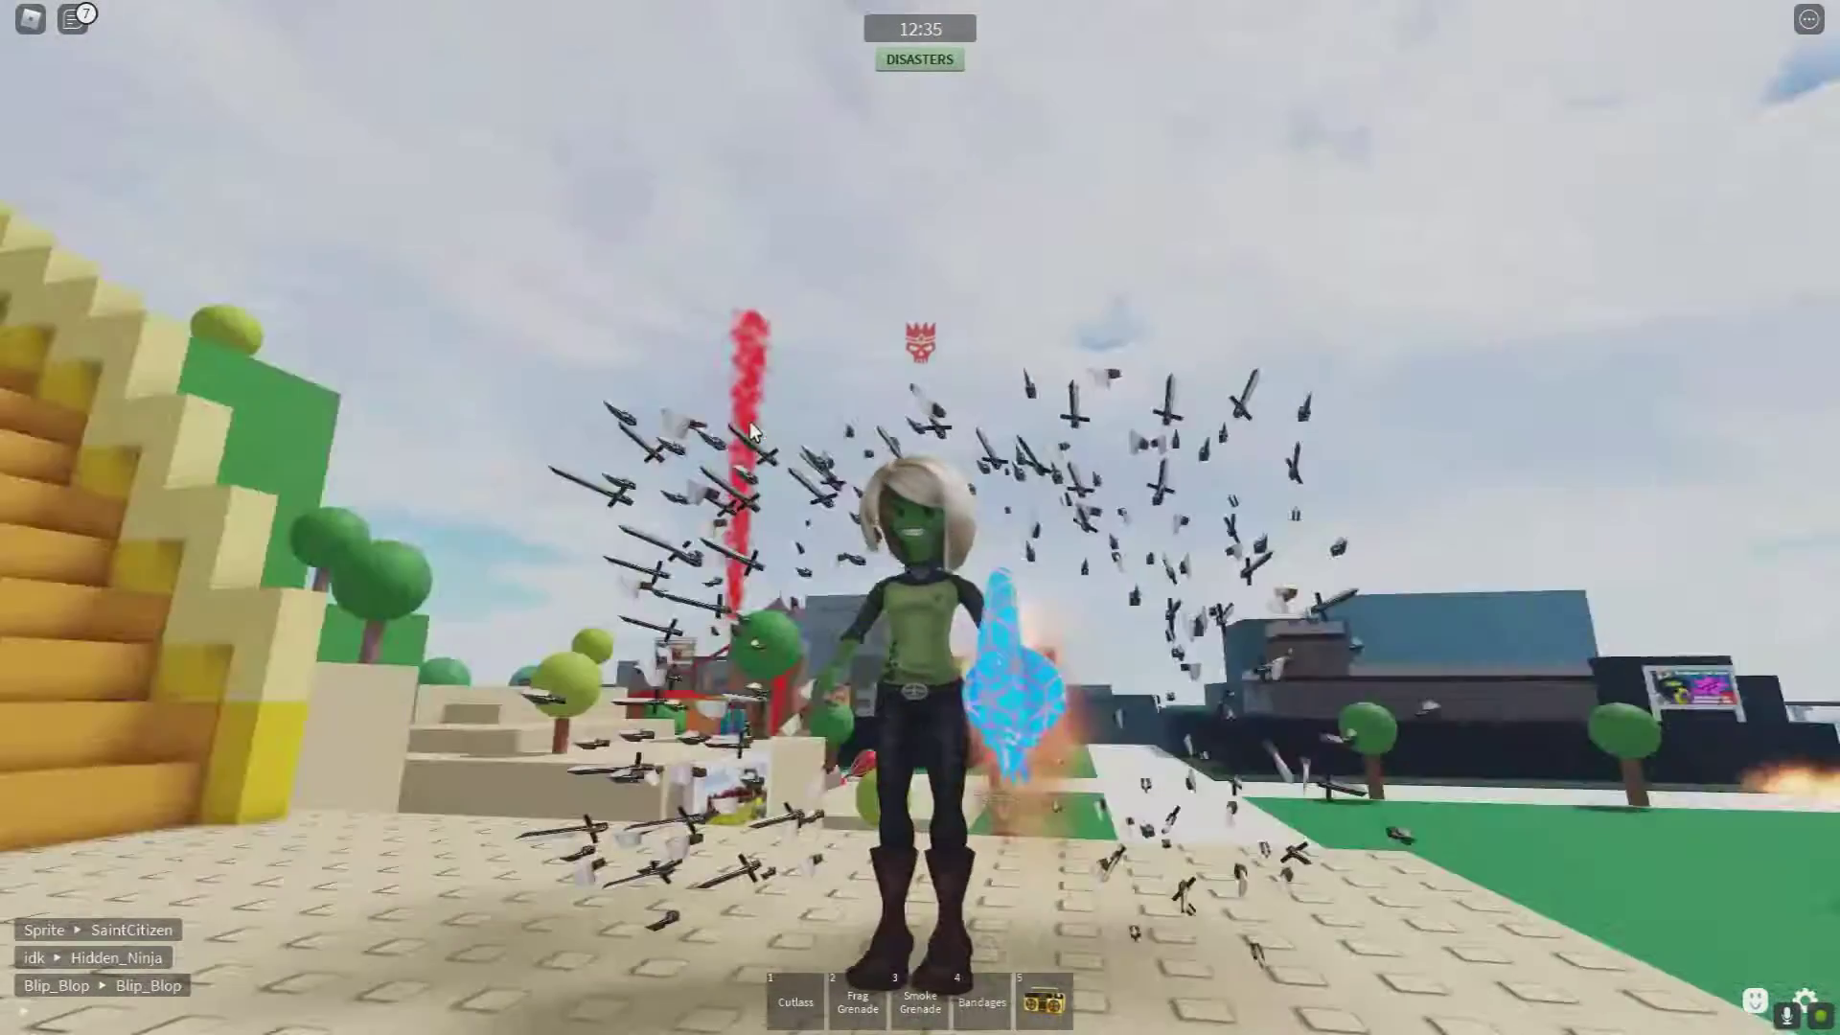
Equip the Cutlass and run past the green building and playground, showing the knife aura
key("1")
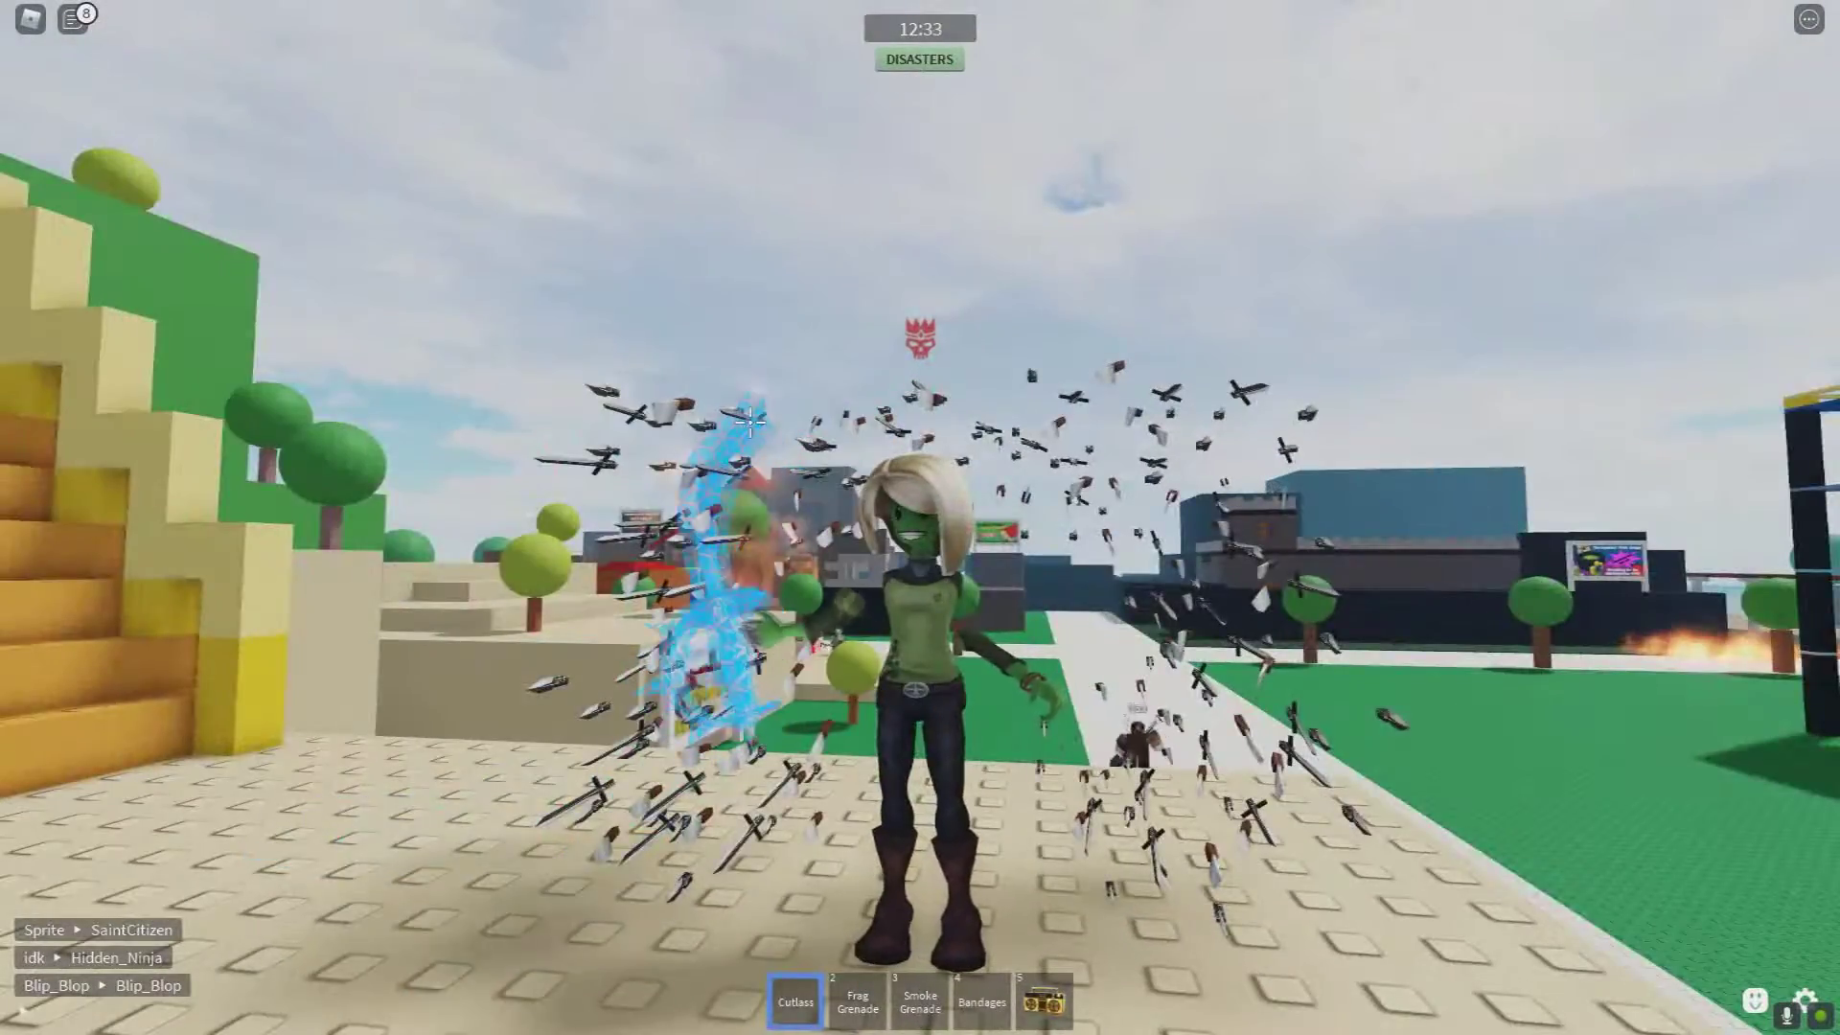
key("w")
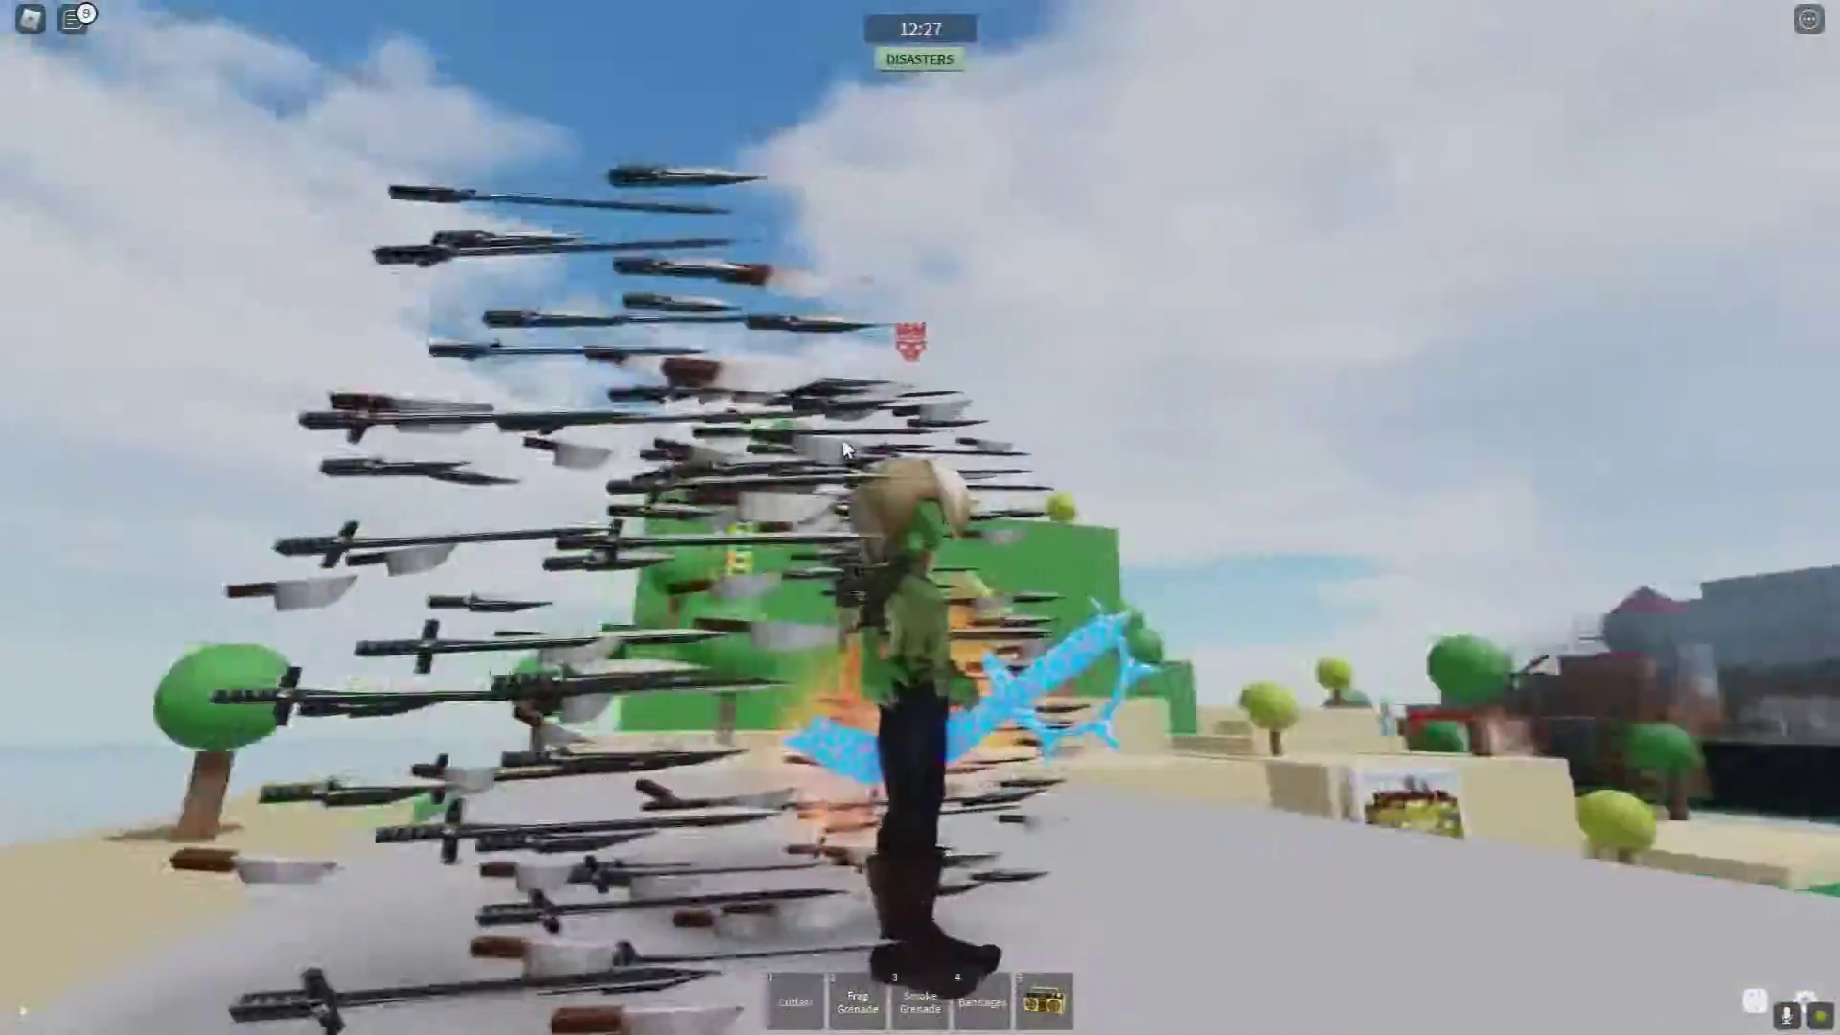
key("w")
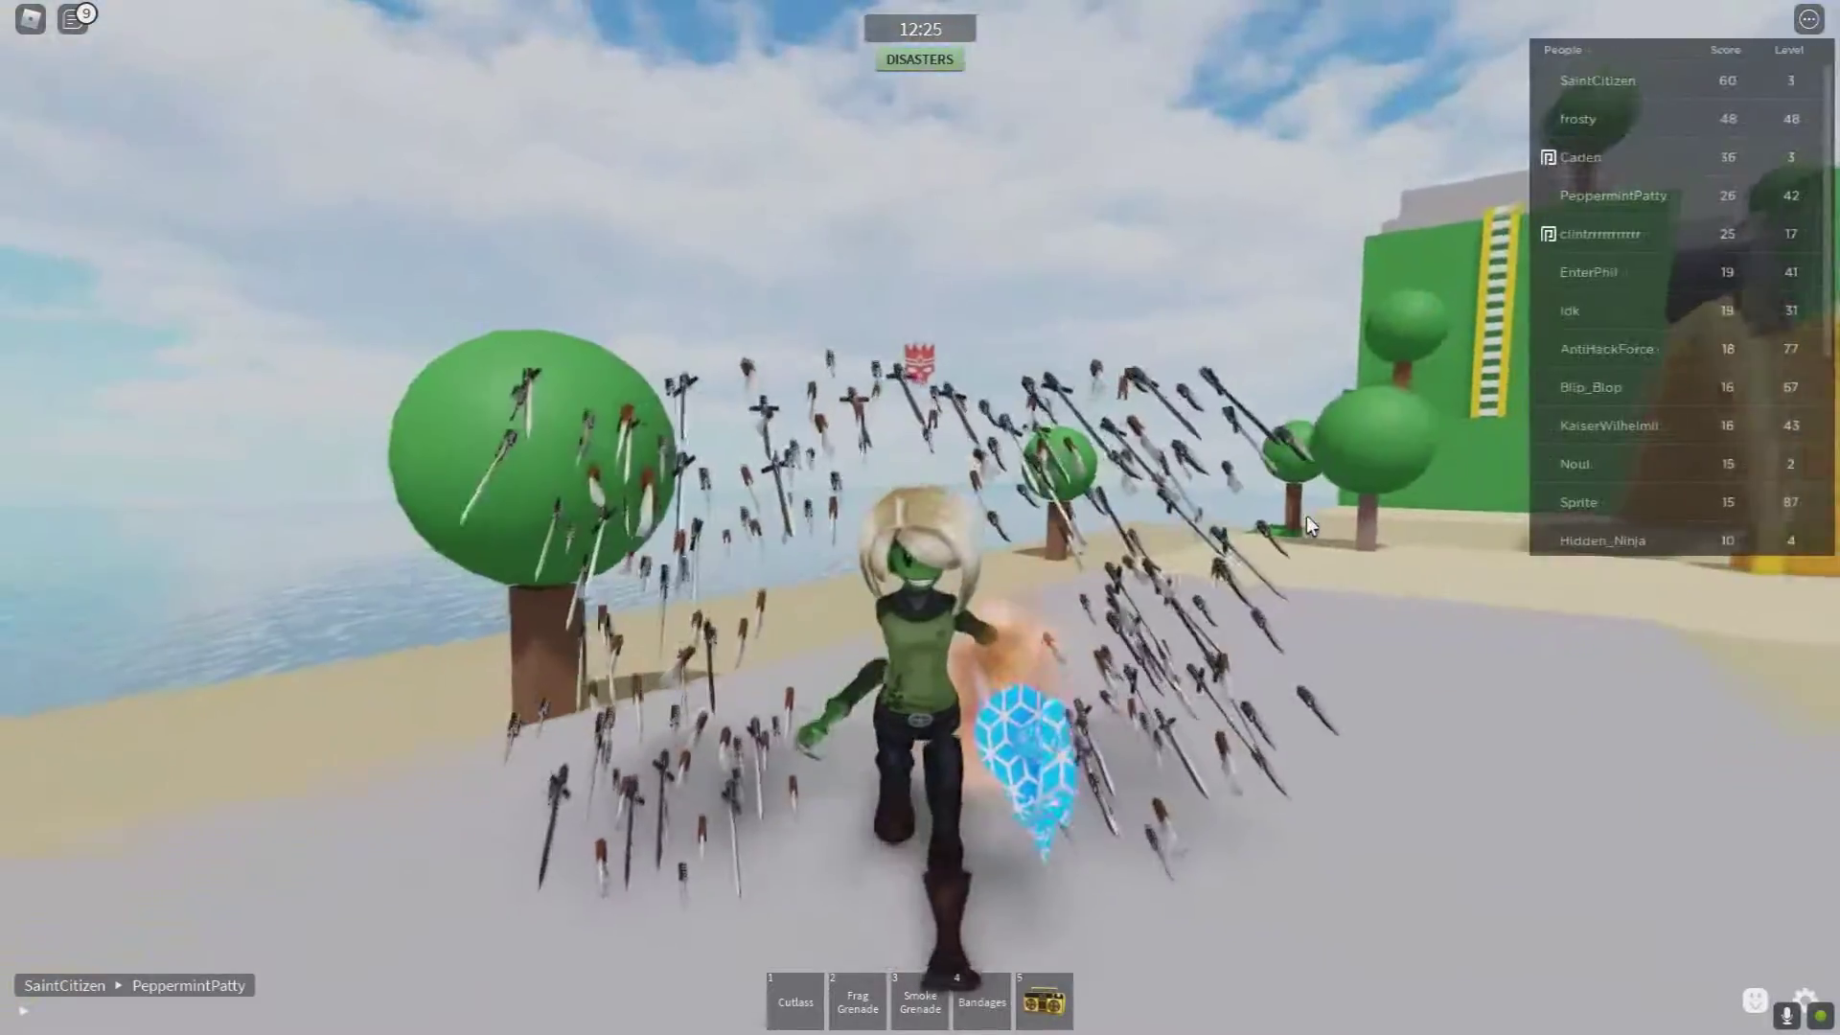
key("w")
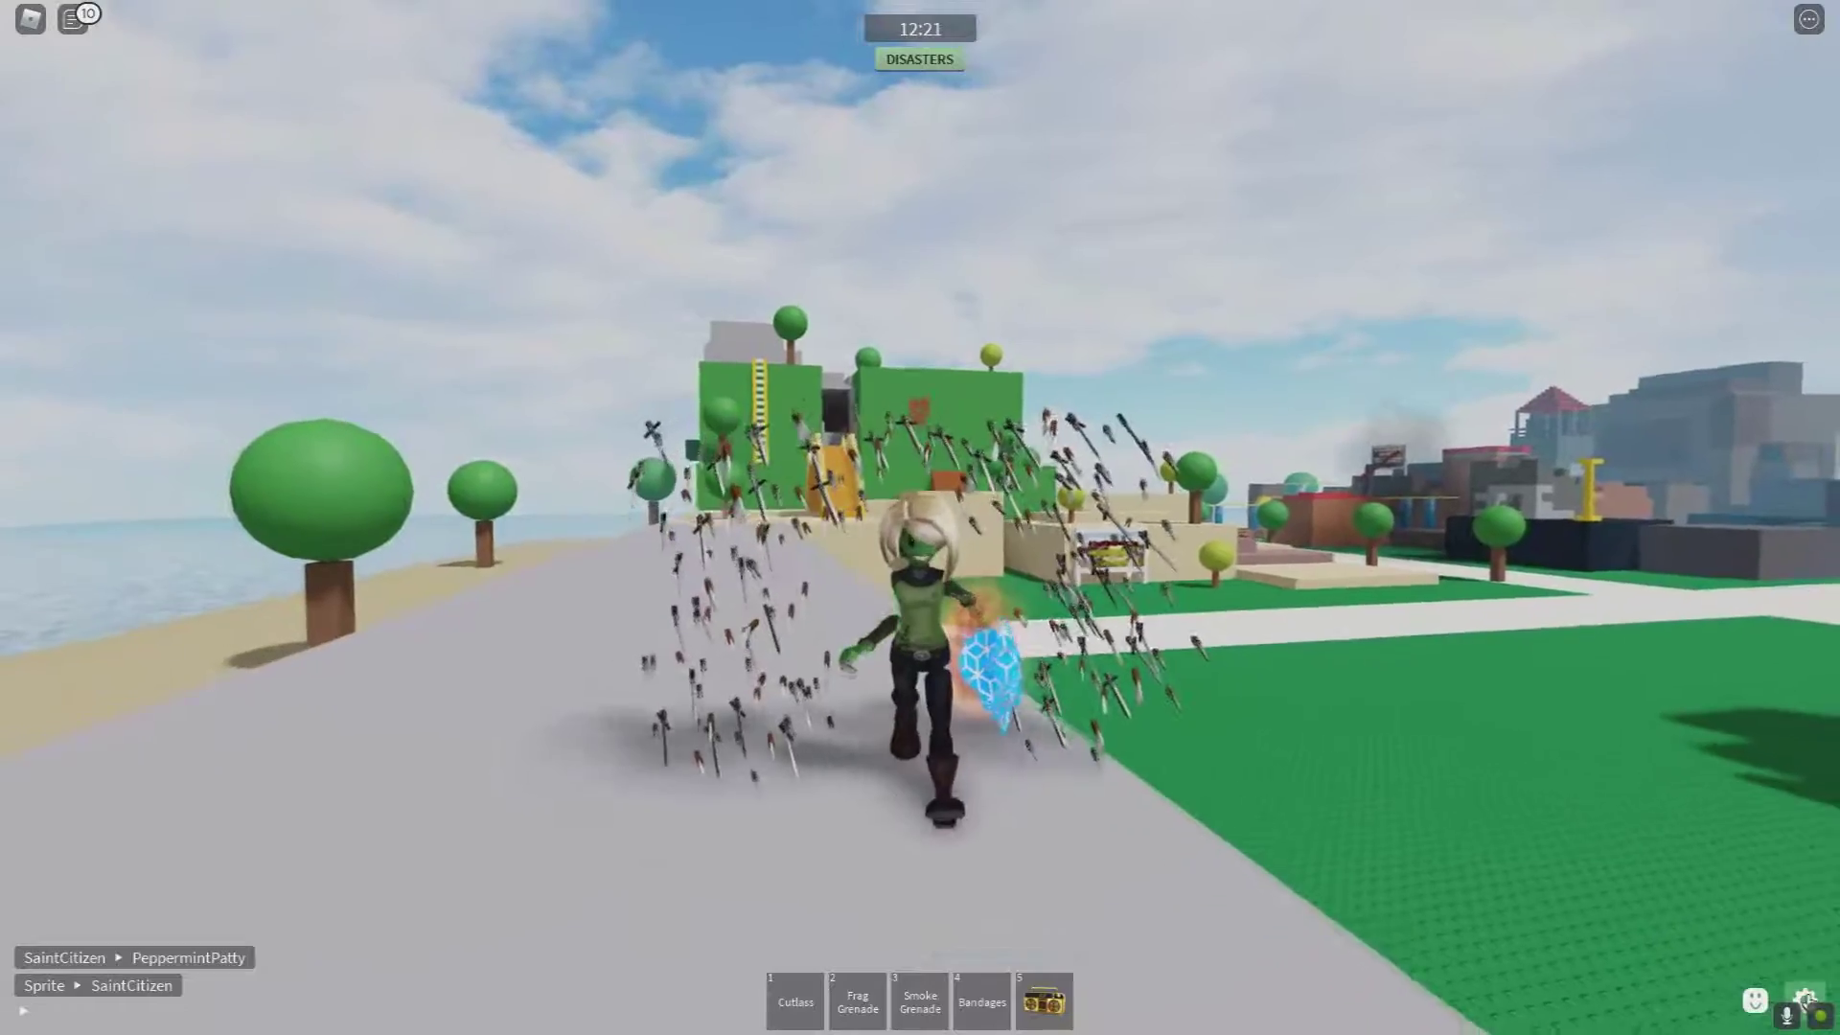
key("w")
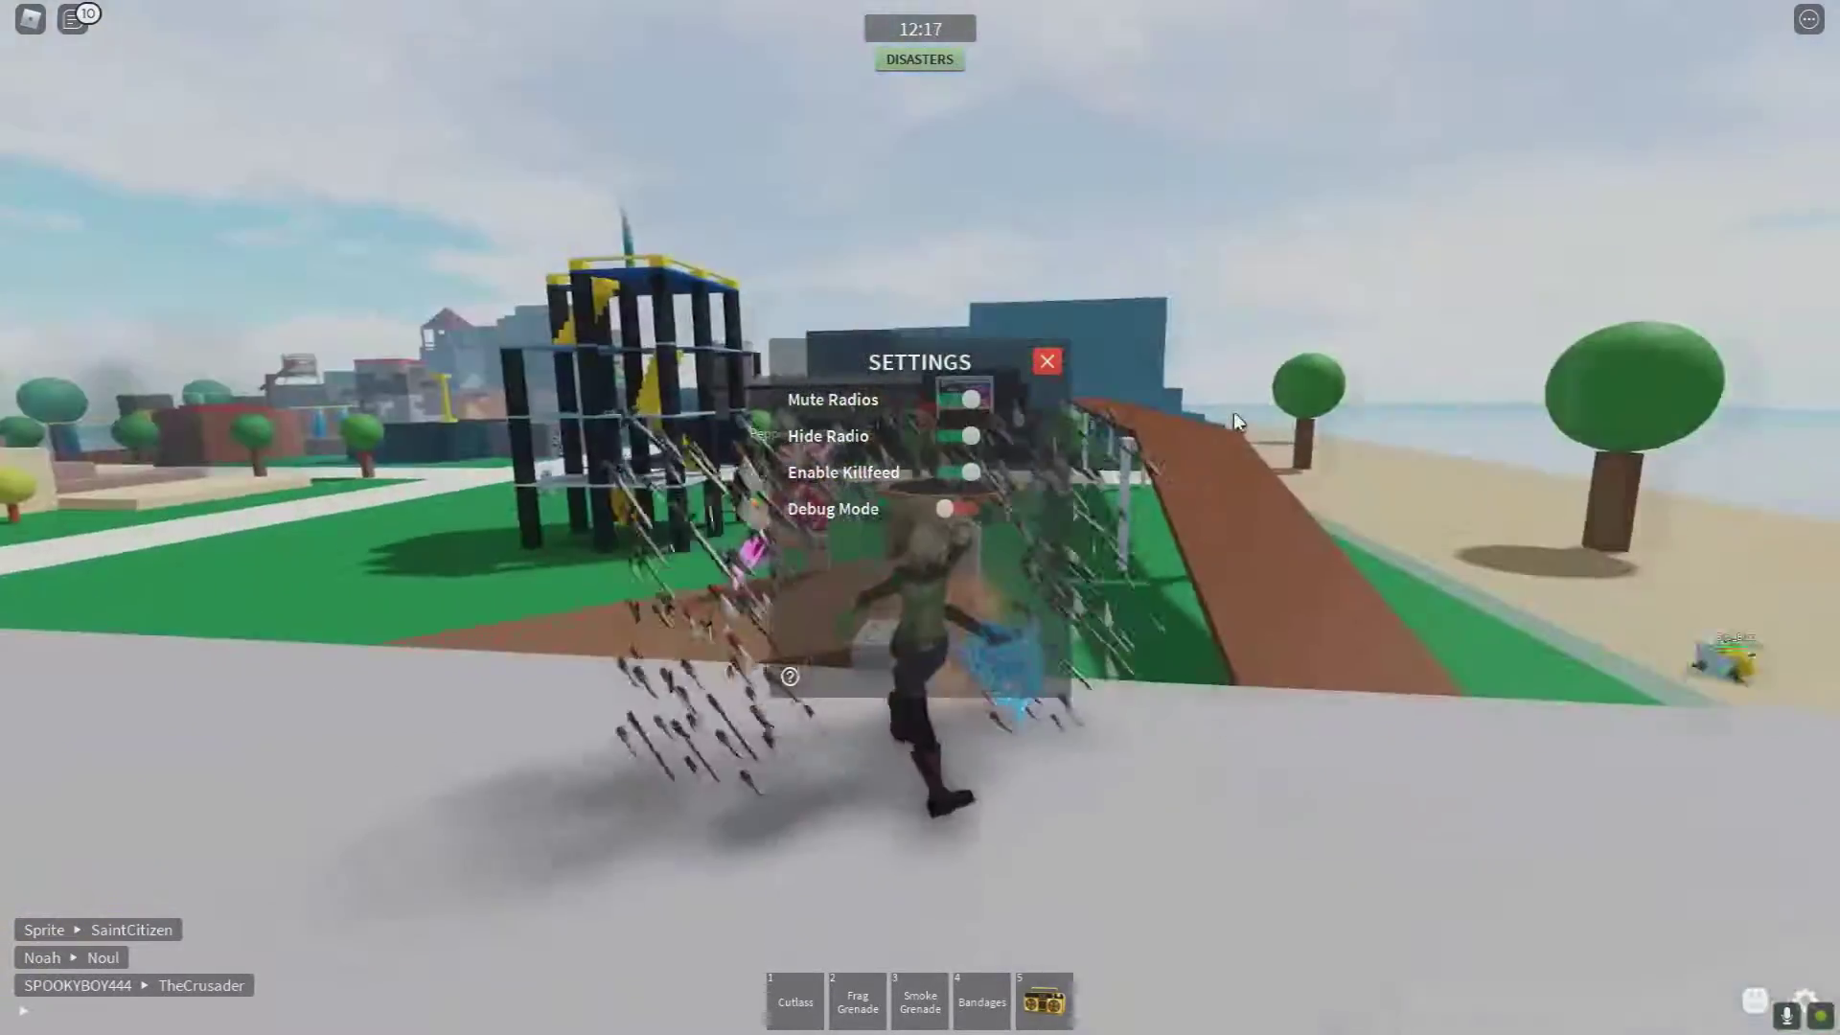
Close the settings panel, reset the character, and spawn back into the map
left_click(1048, 361)
key("Escape")
key("r")
key("Return")
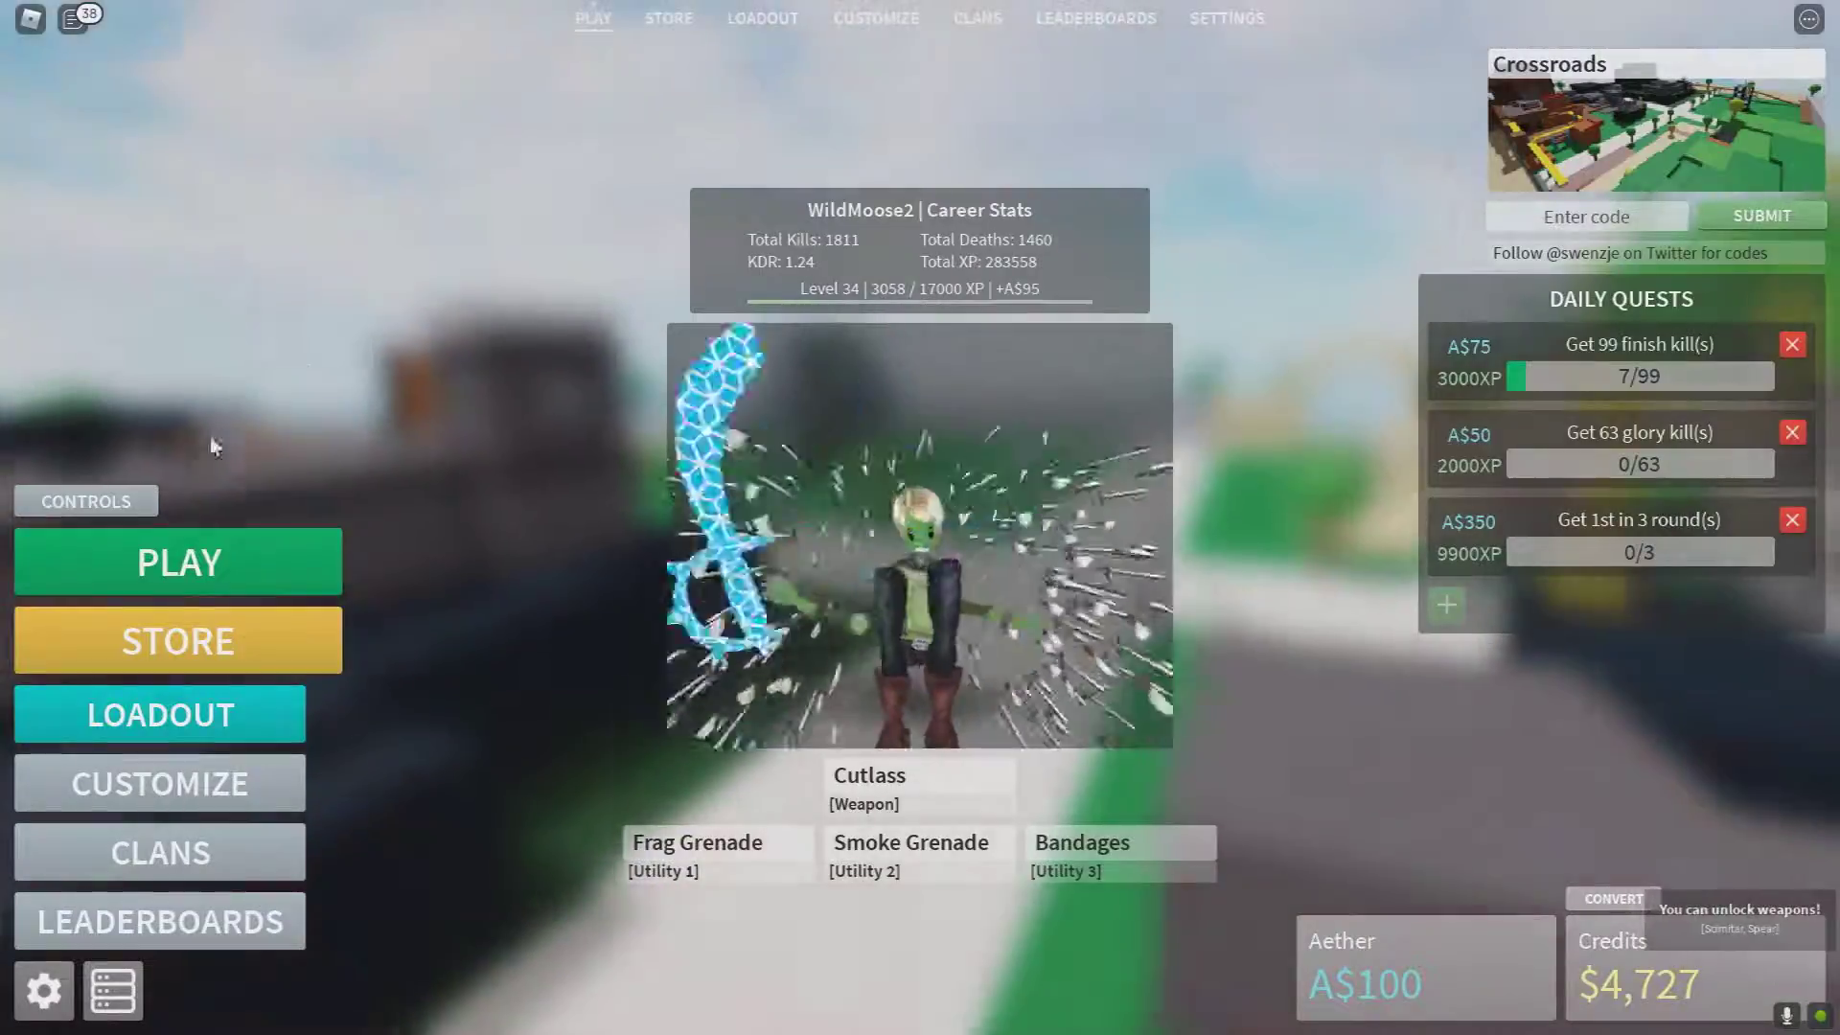
left_click(271, 570)
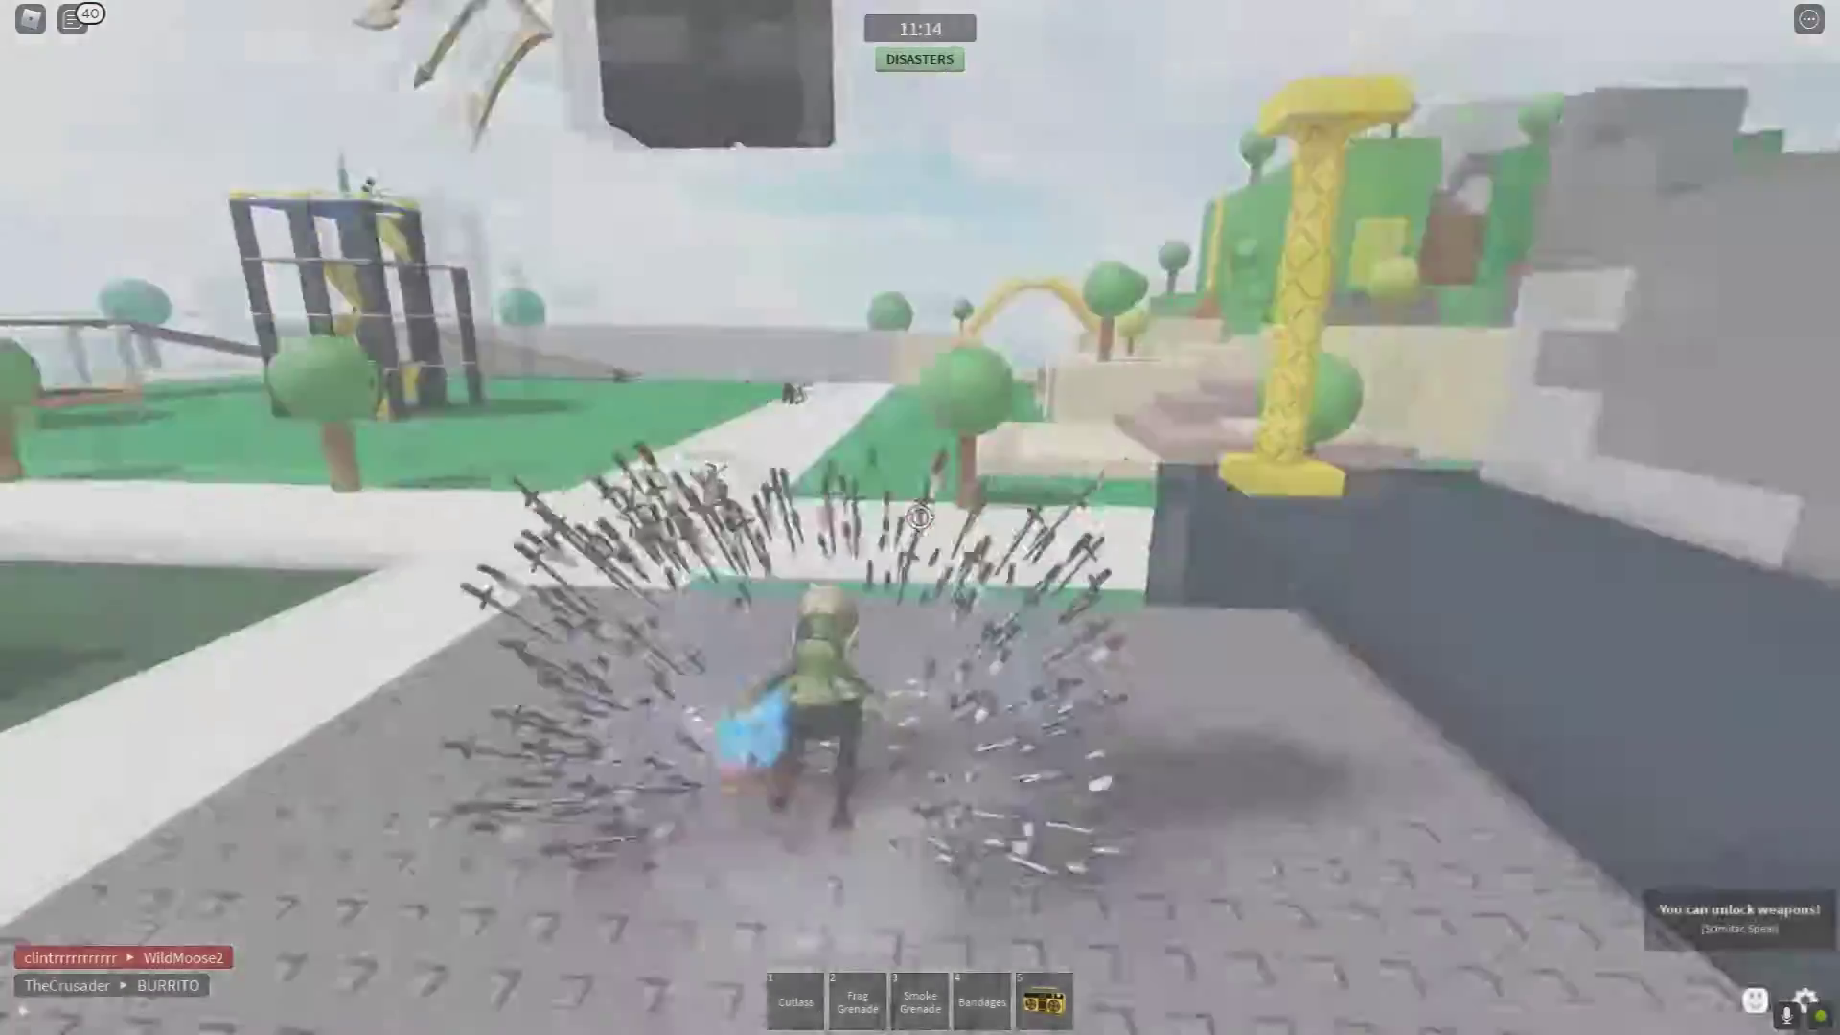
Run along the wall and white path toward another player
key("w")
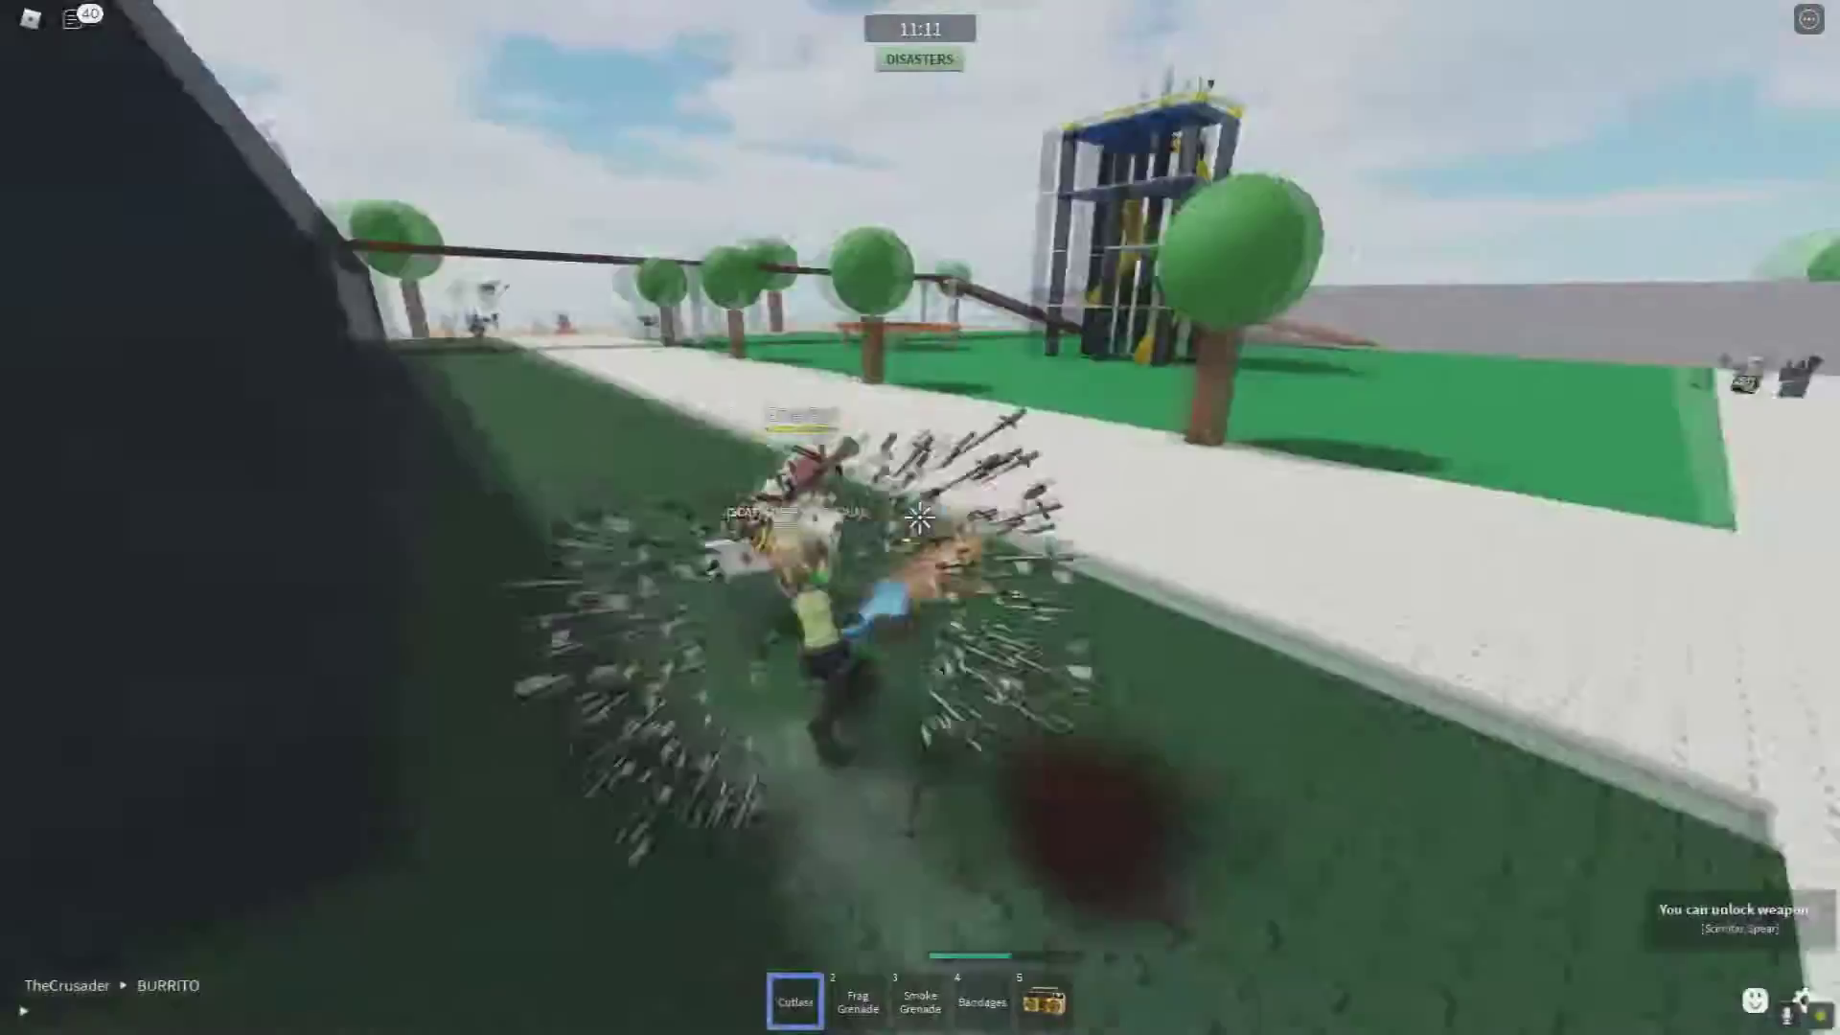
key("w")
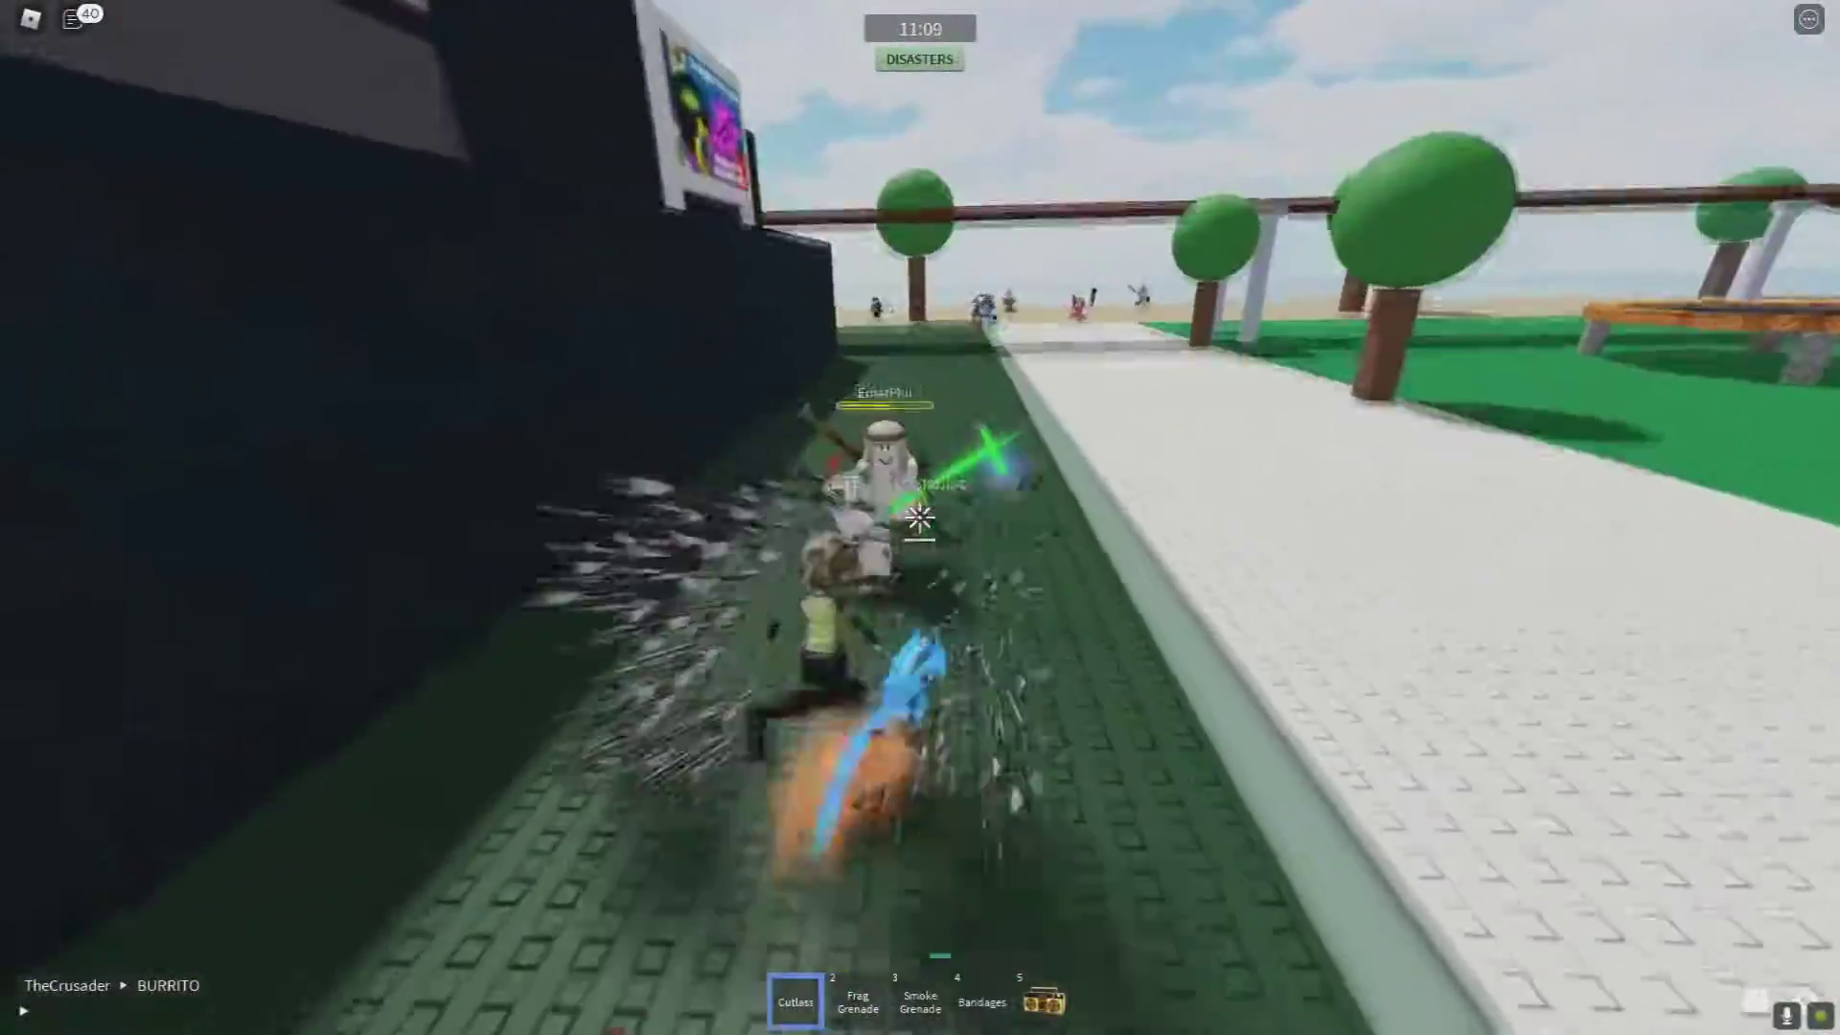
key("w")
key("w")
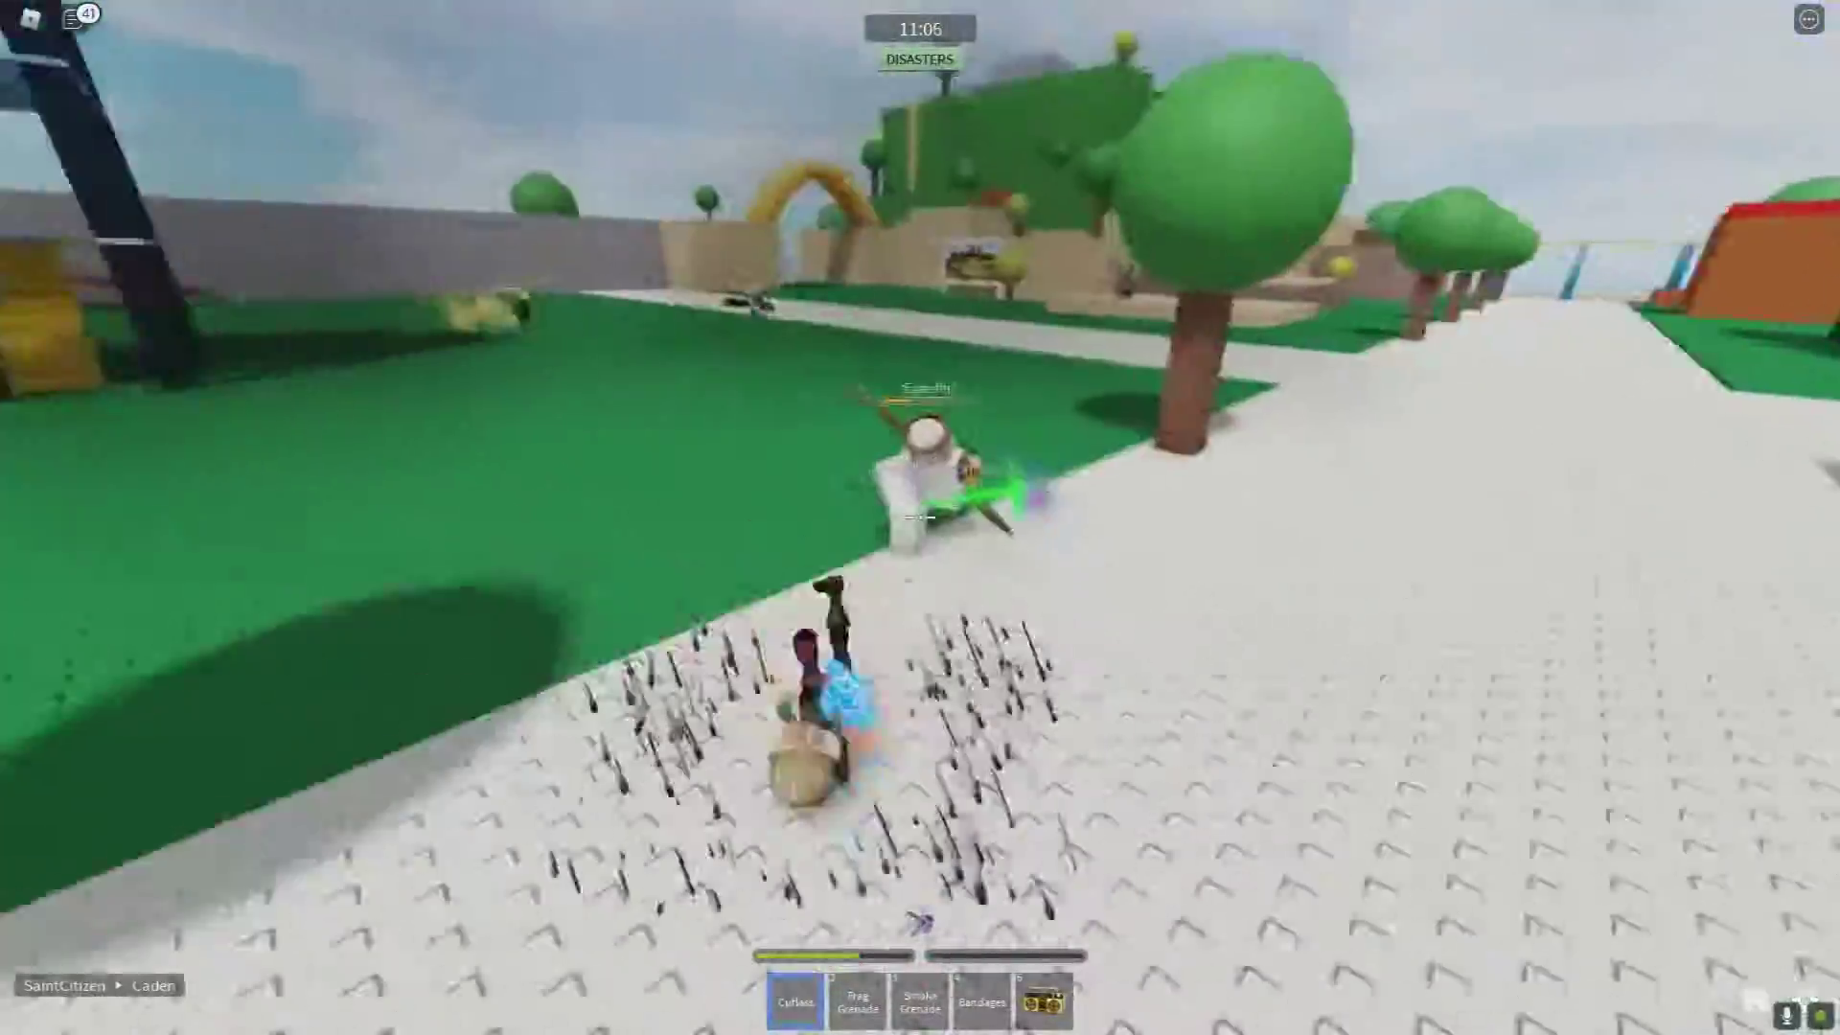
key("w")
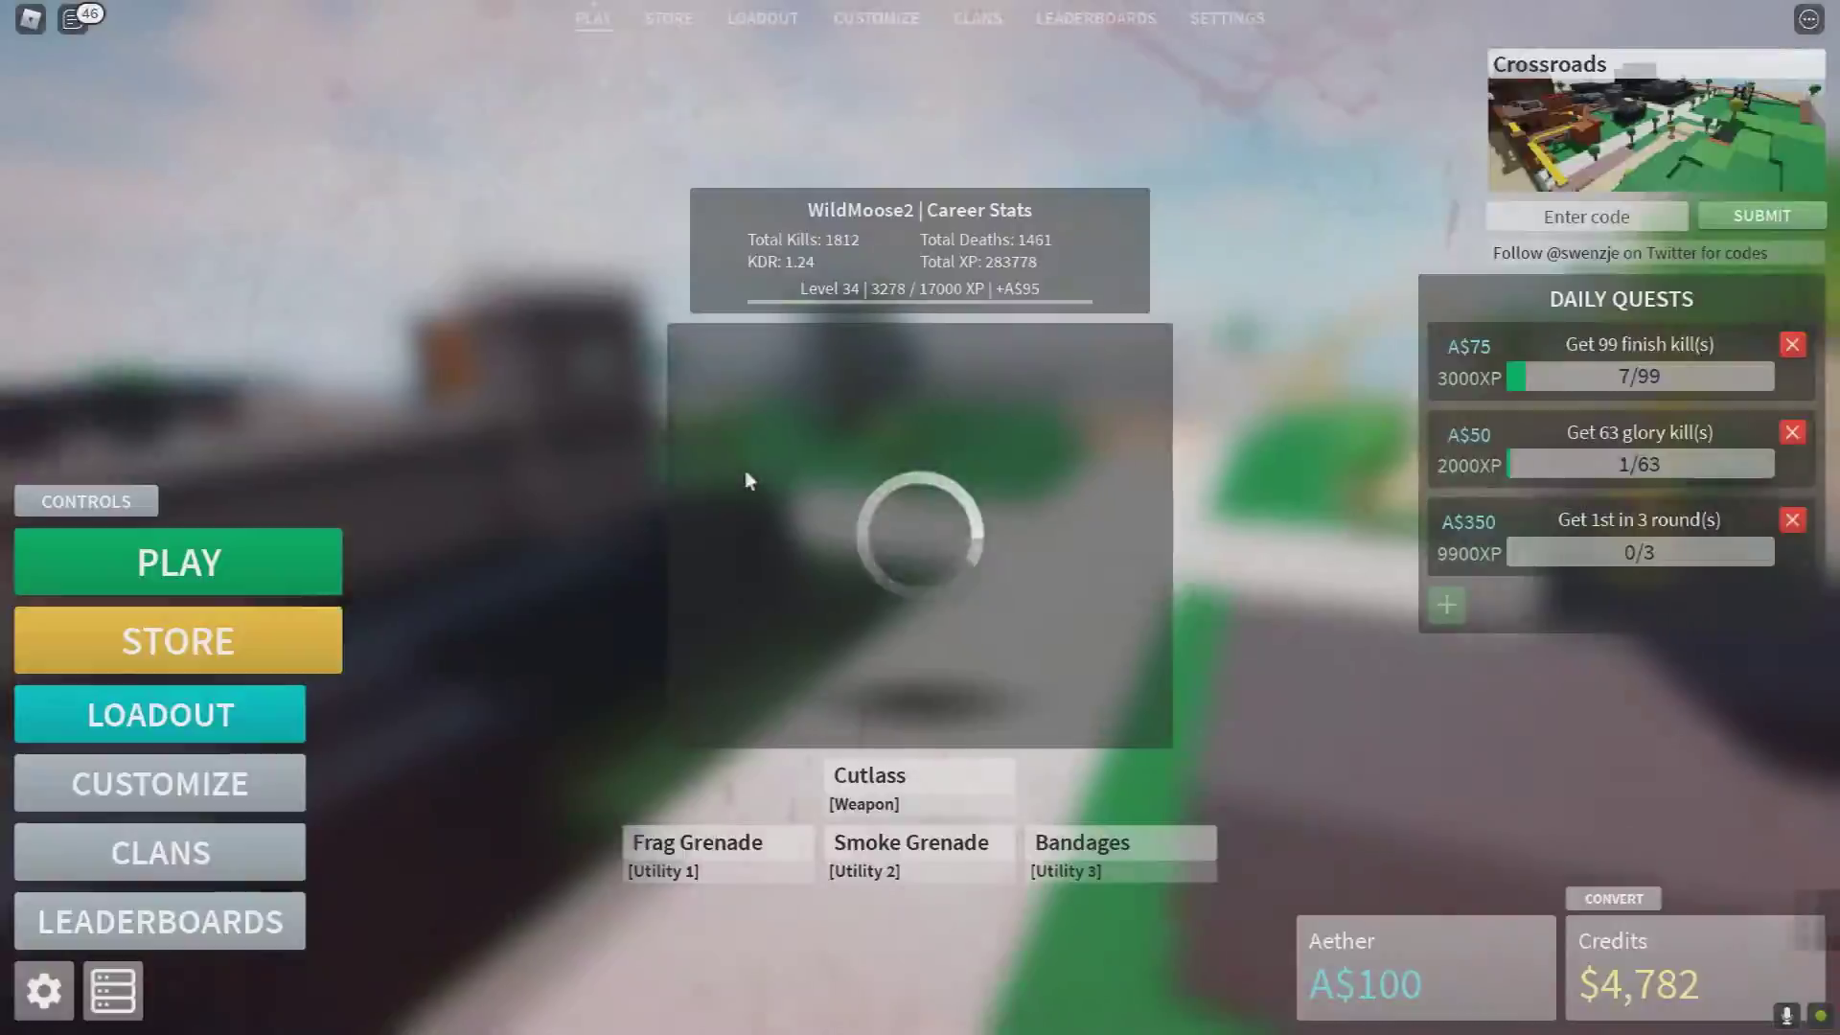
Switch from the game to the Roblox Avatar Editor open in Edge
key("super")
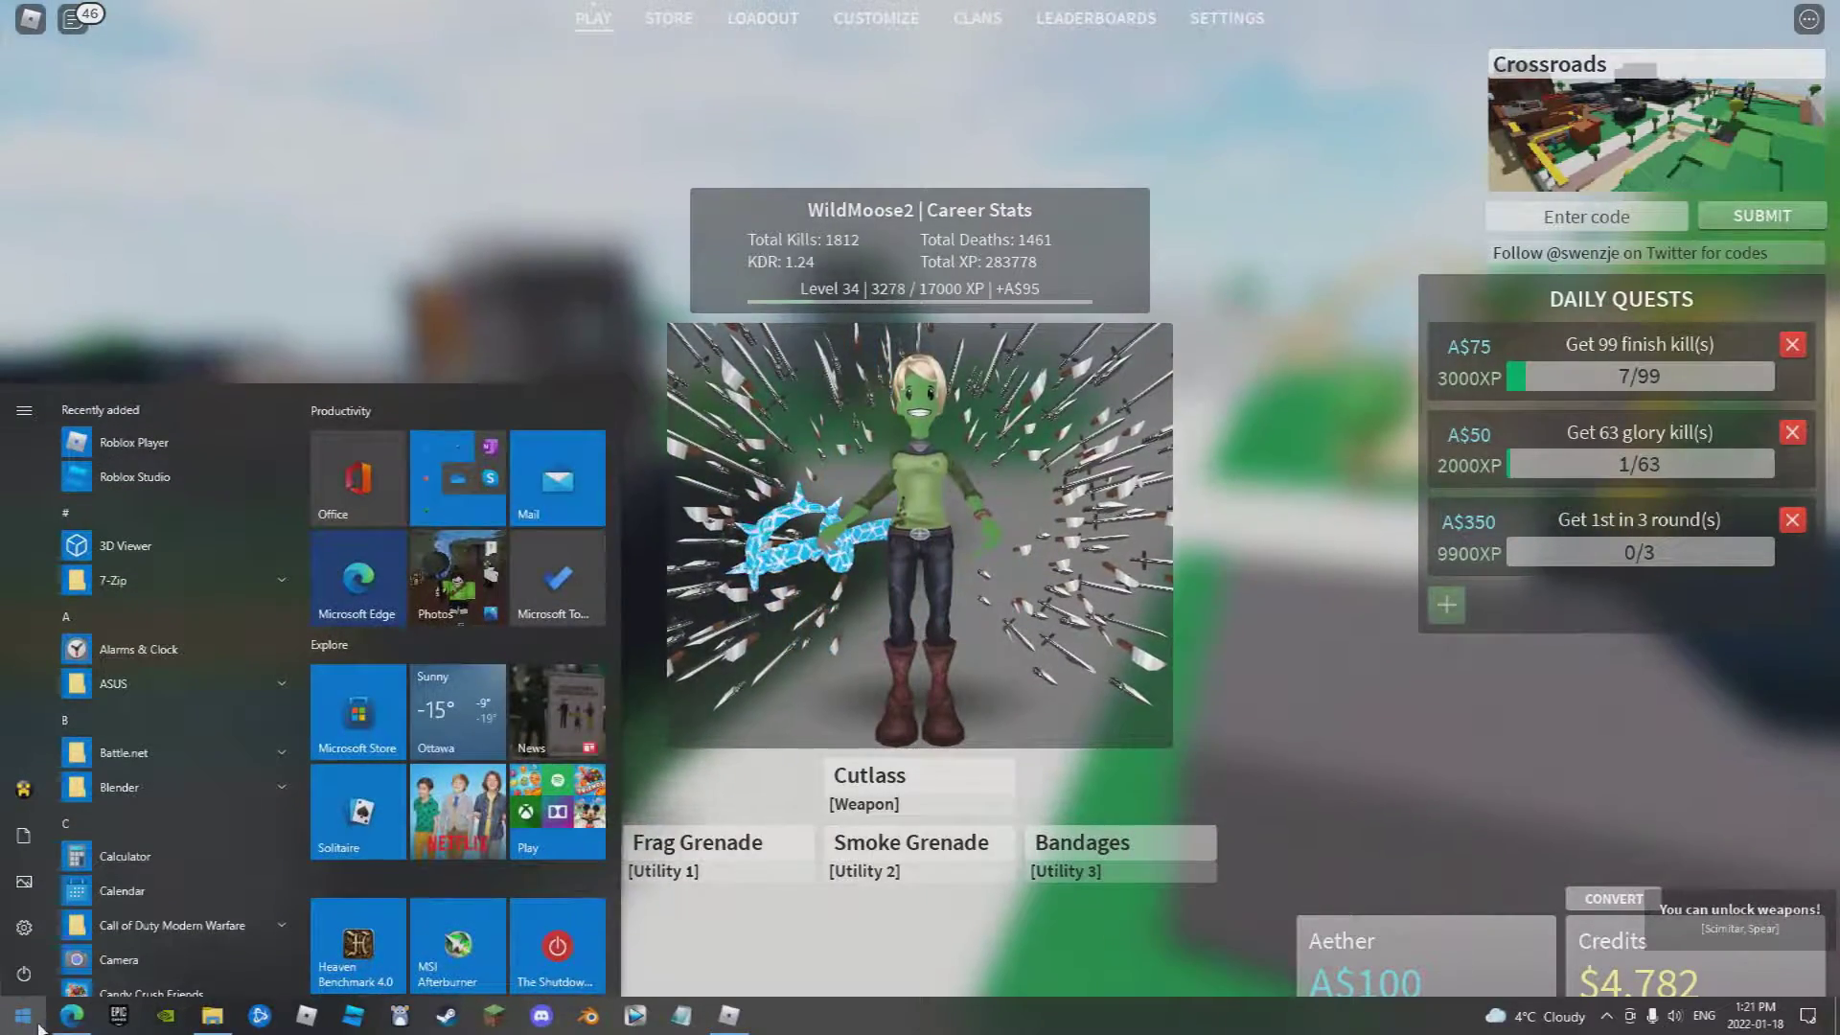
left_click(71, 1015)
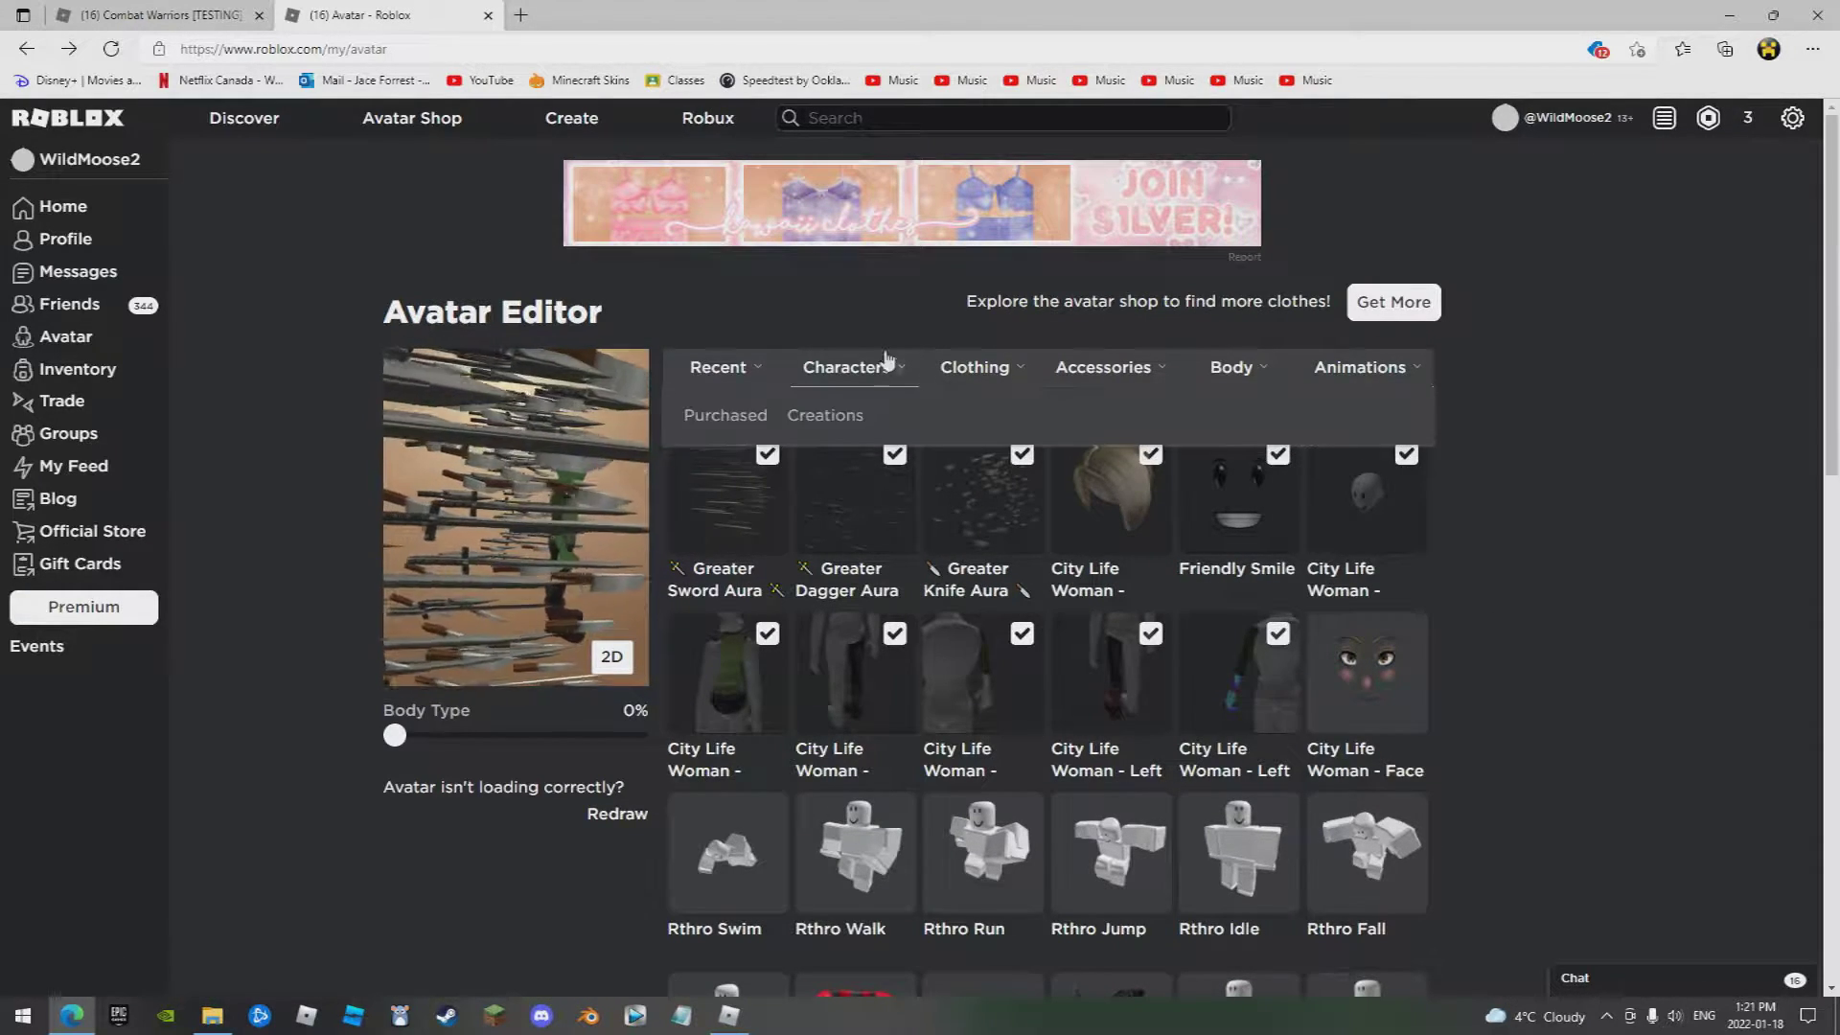
View the Head accessories, open and cancel Advanced asset options, then view Face accessories
left_click(704, 416)
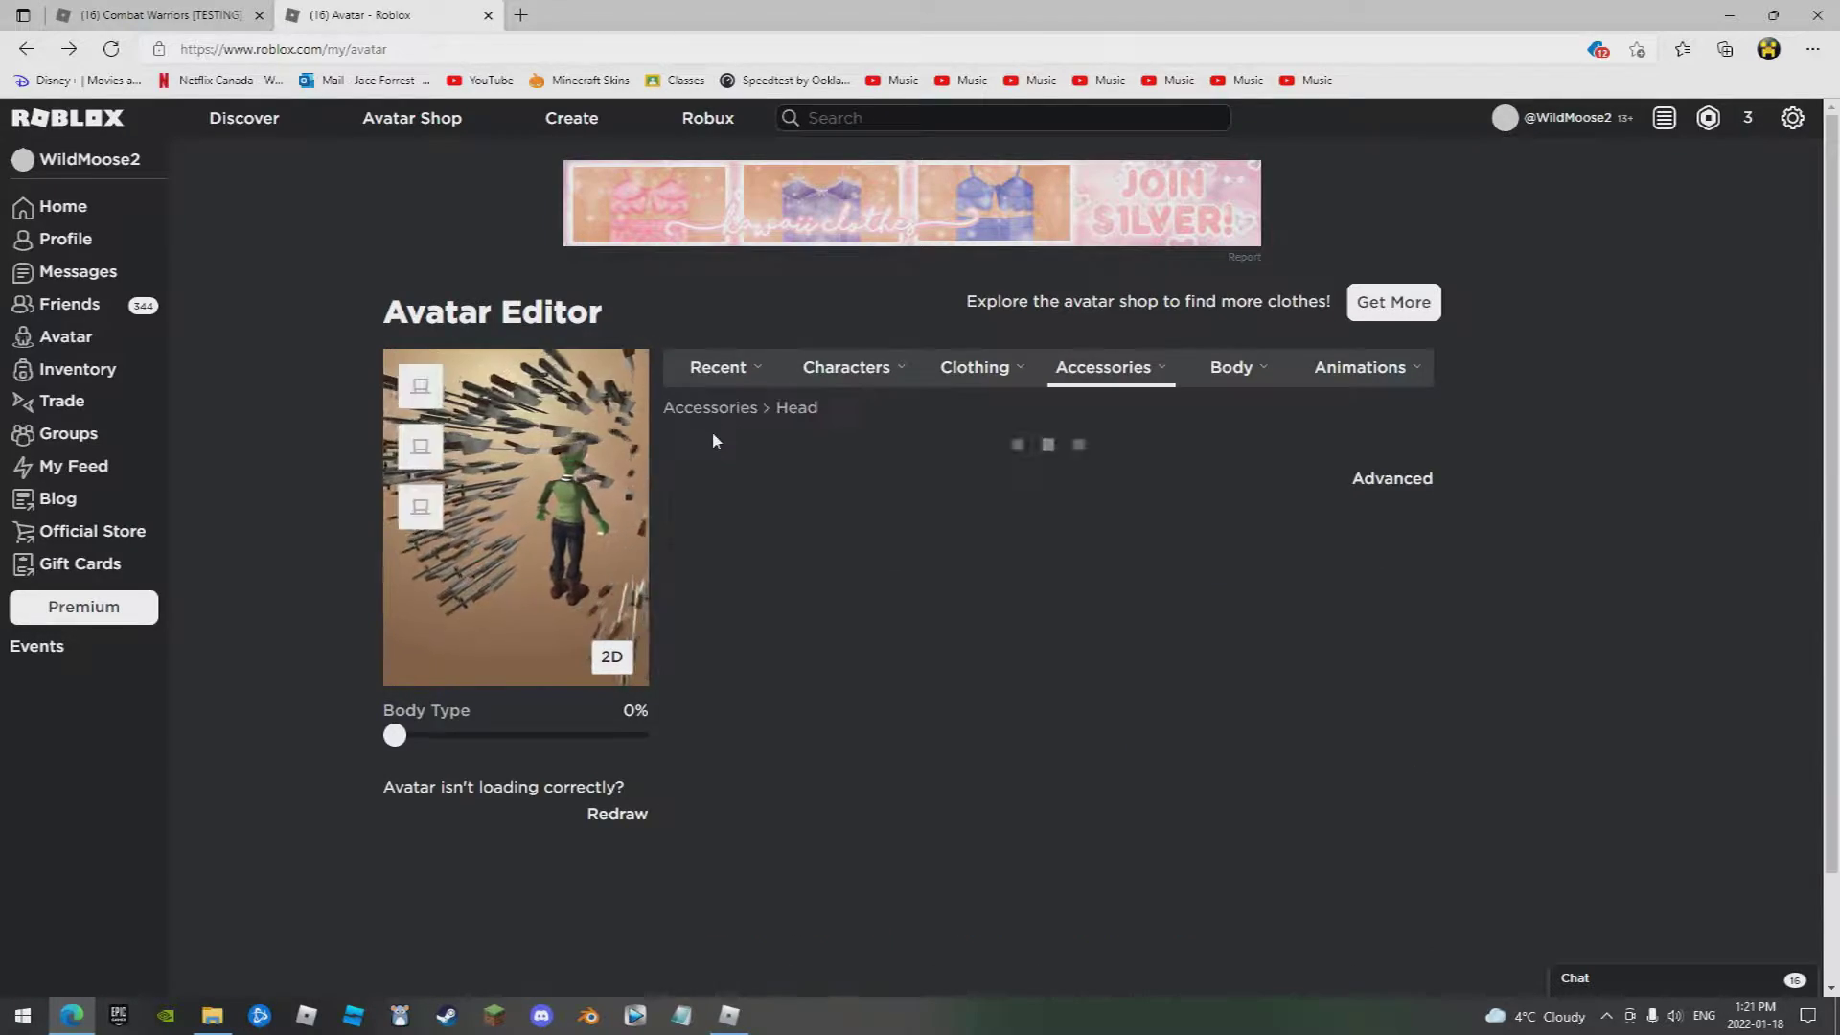
scroll(1232, 658, "down", 5)
scroll(1408, 645, "down", 3)
scroll(1420, 704, "down", 5)
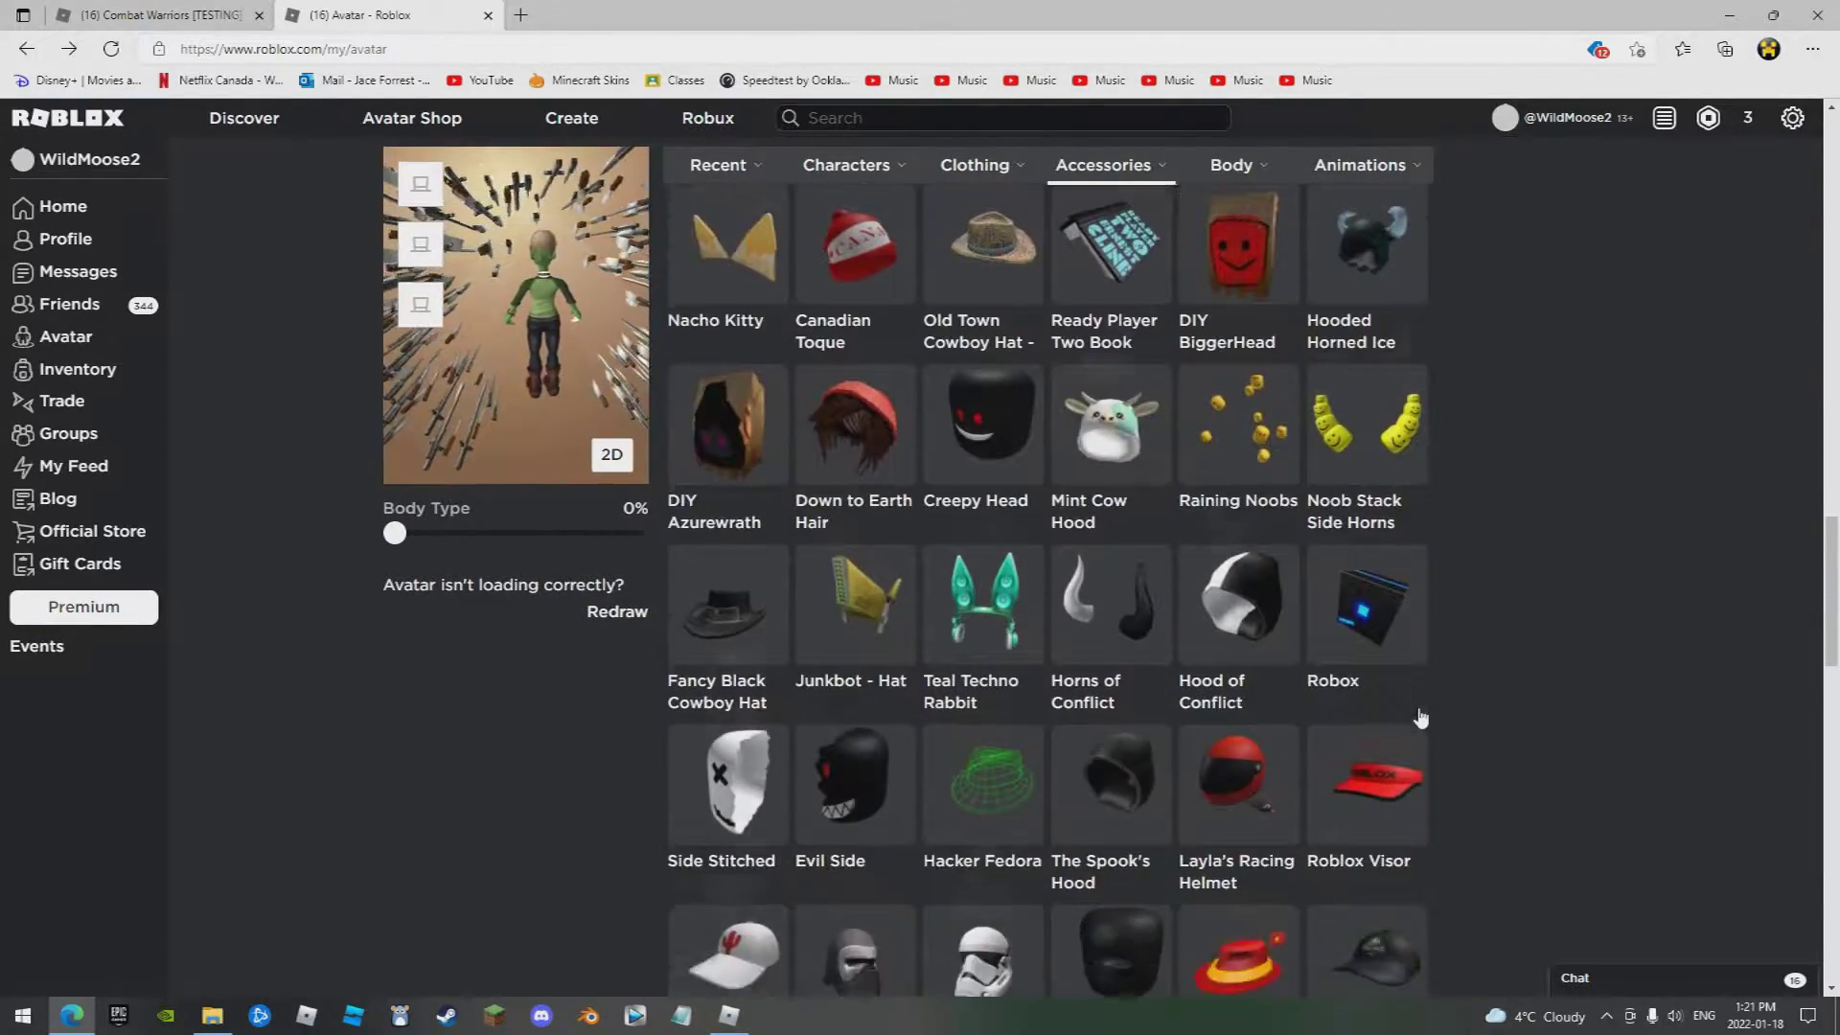
scroll(1417, 720, "down", 5)
scroll(1418, 707, "down", 5)
left_click(1395, 468)
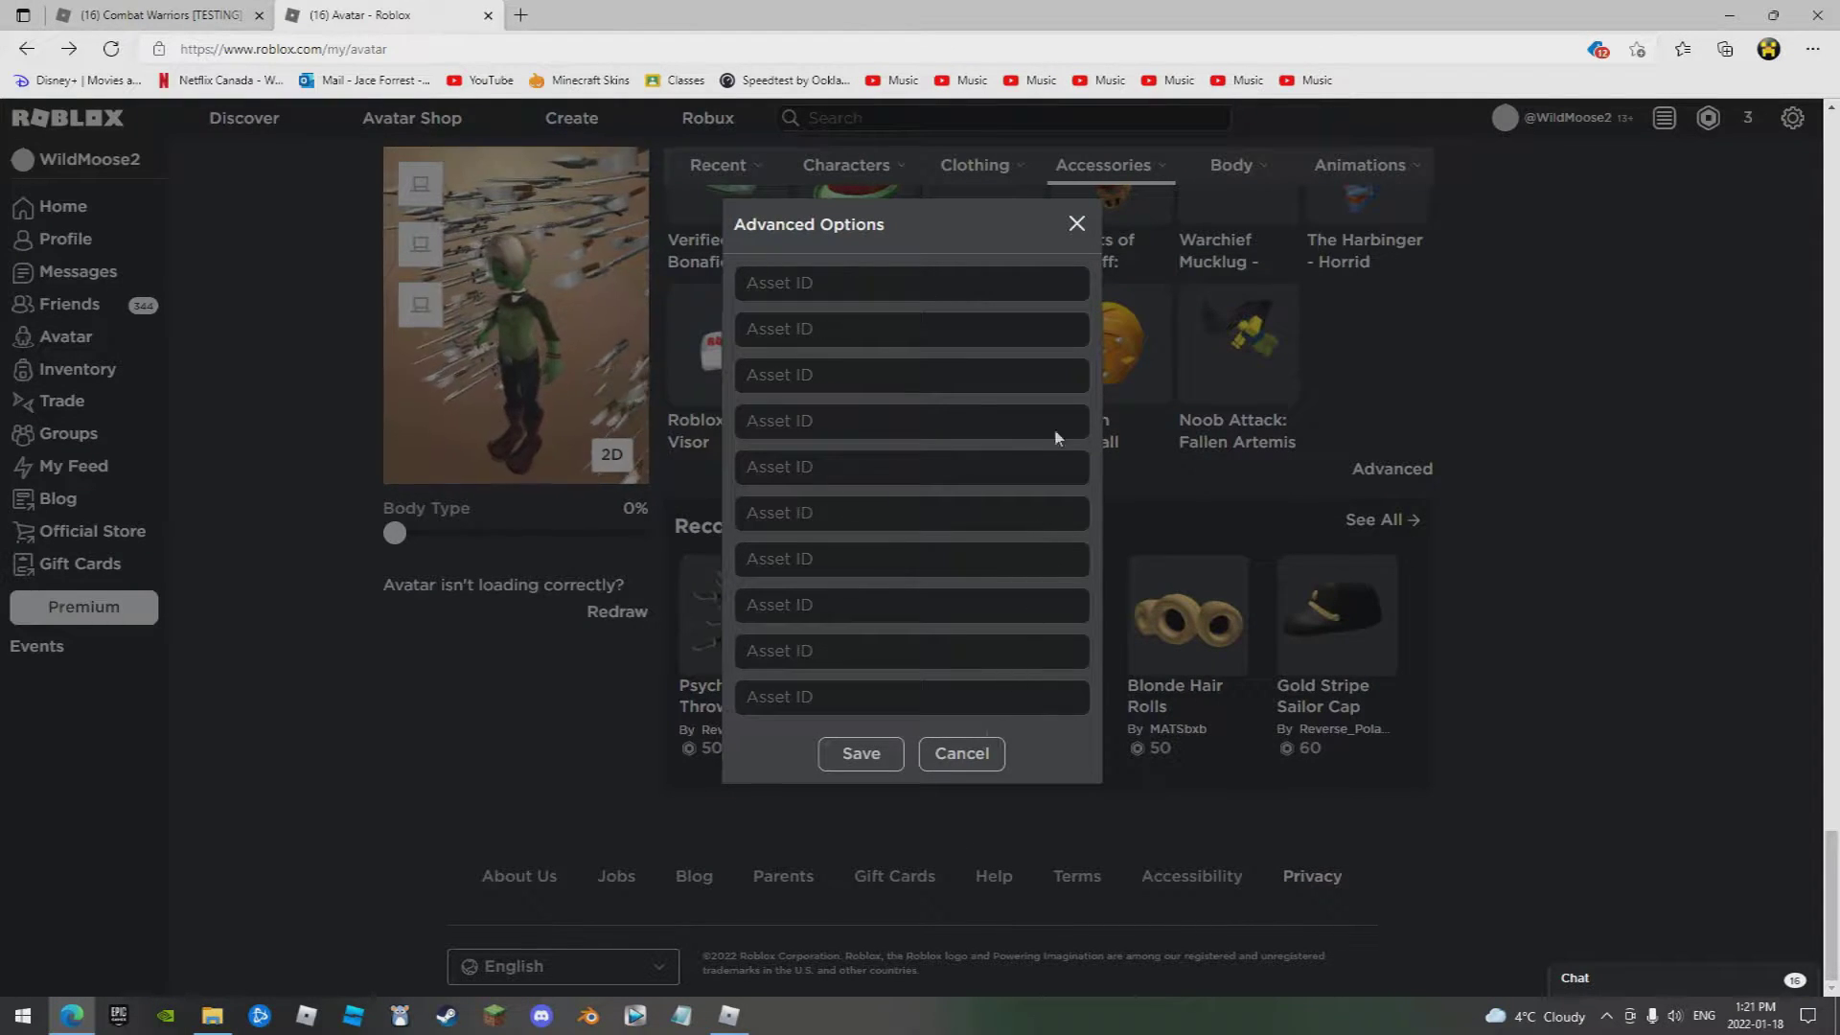
left_click(1077, 226)
left_click(773, 220)
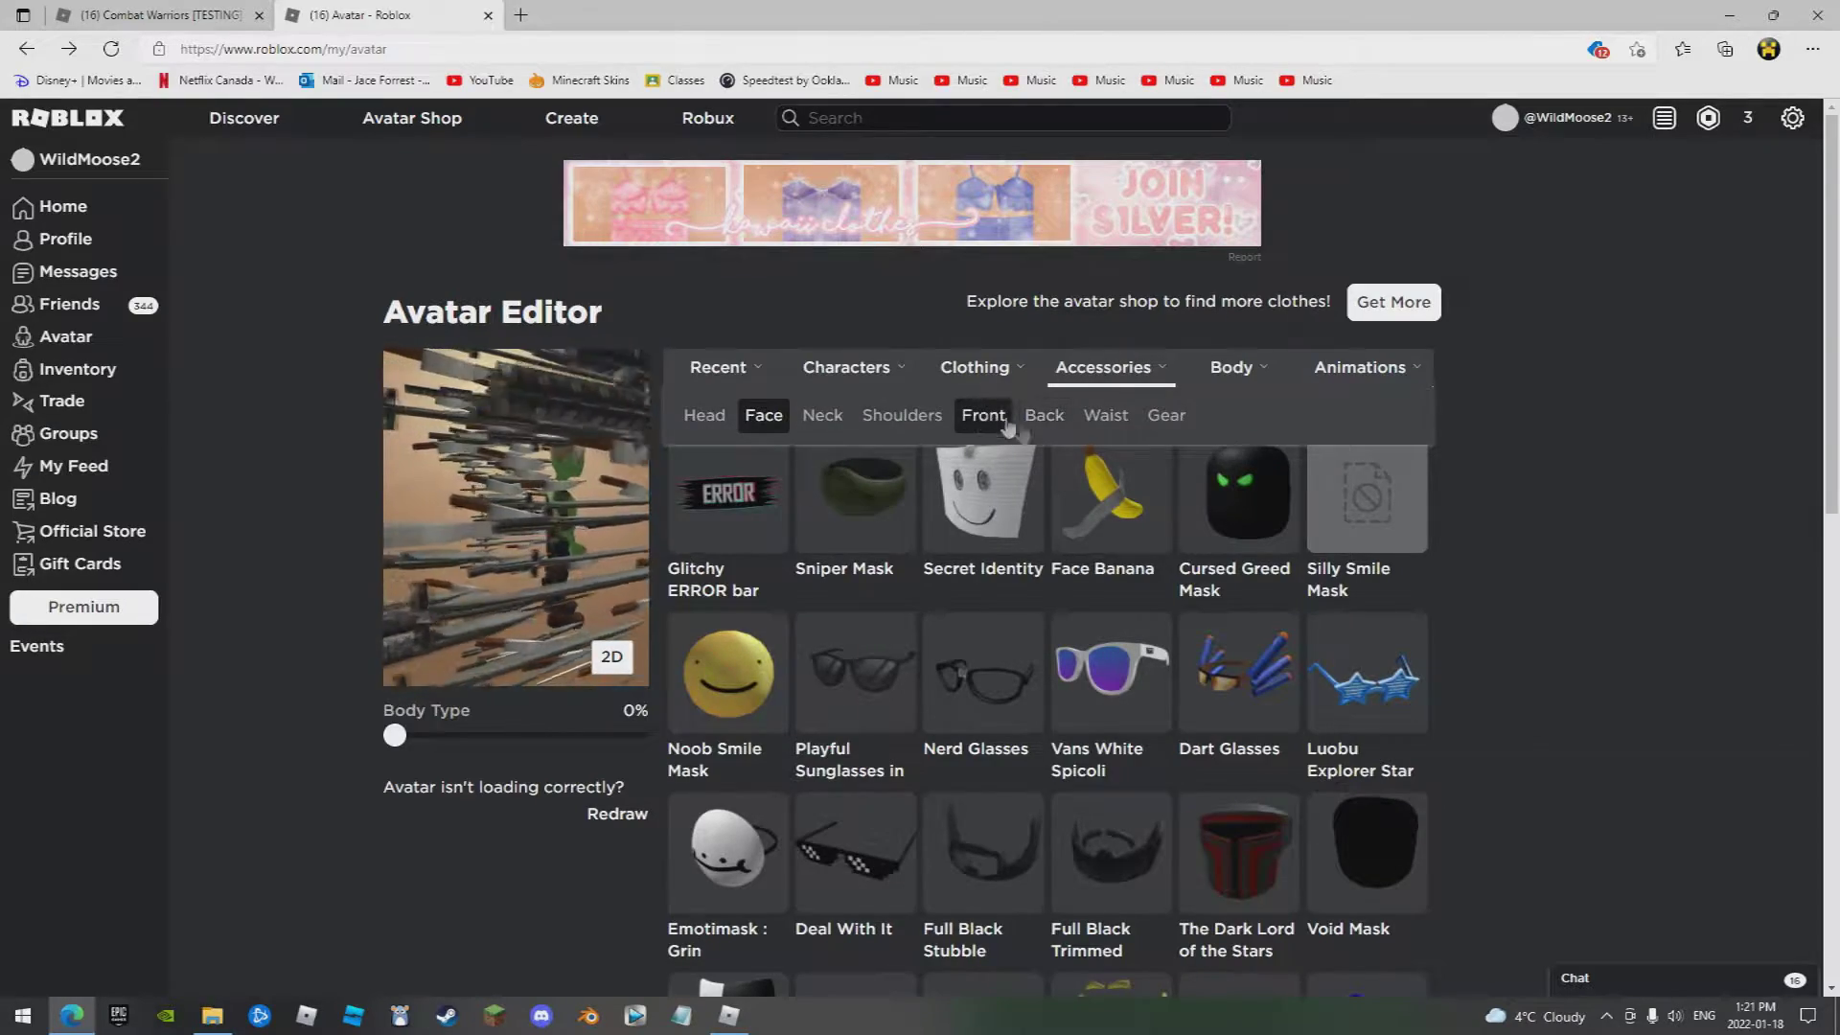
View the Back accessories showing the three auras, open and close Advanced, and rotate the preview
left_click(1043, 415)
scroll(1389, 747, "down", 5)
scroll(1402, 604, "down", 3)
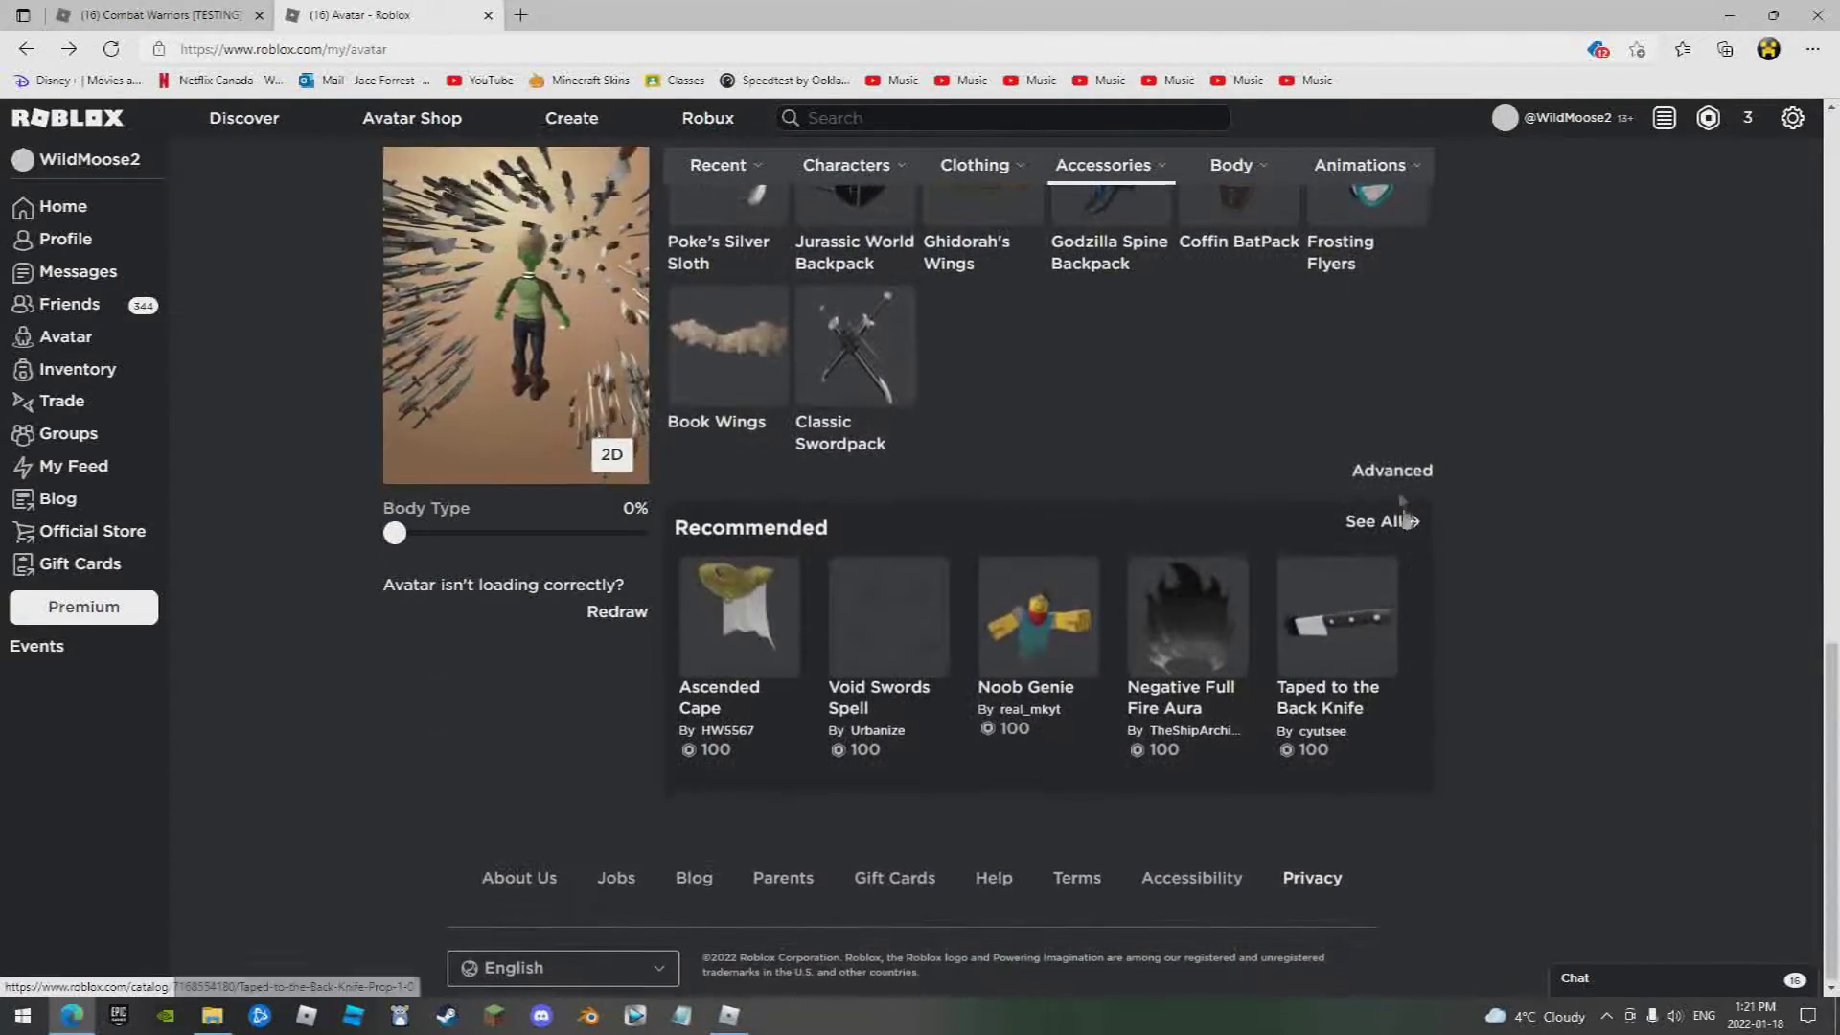
left_click(1391, 470)
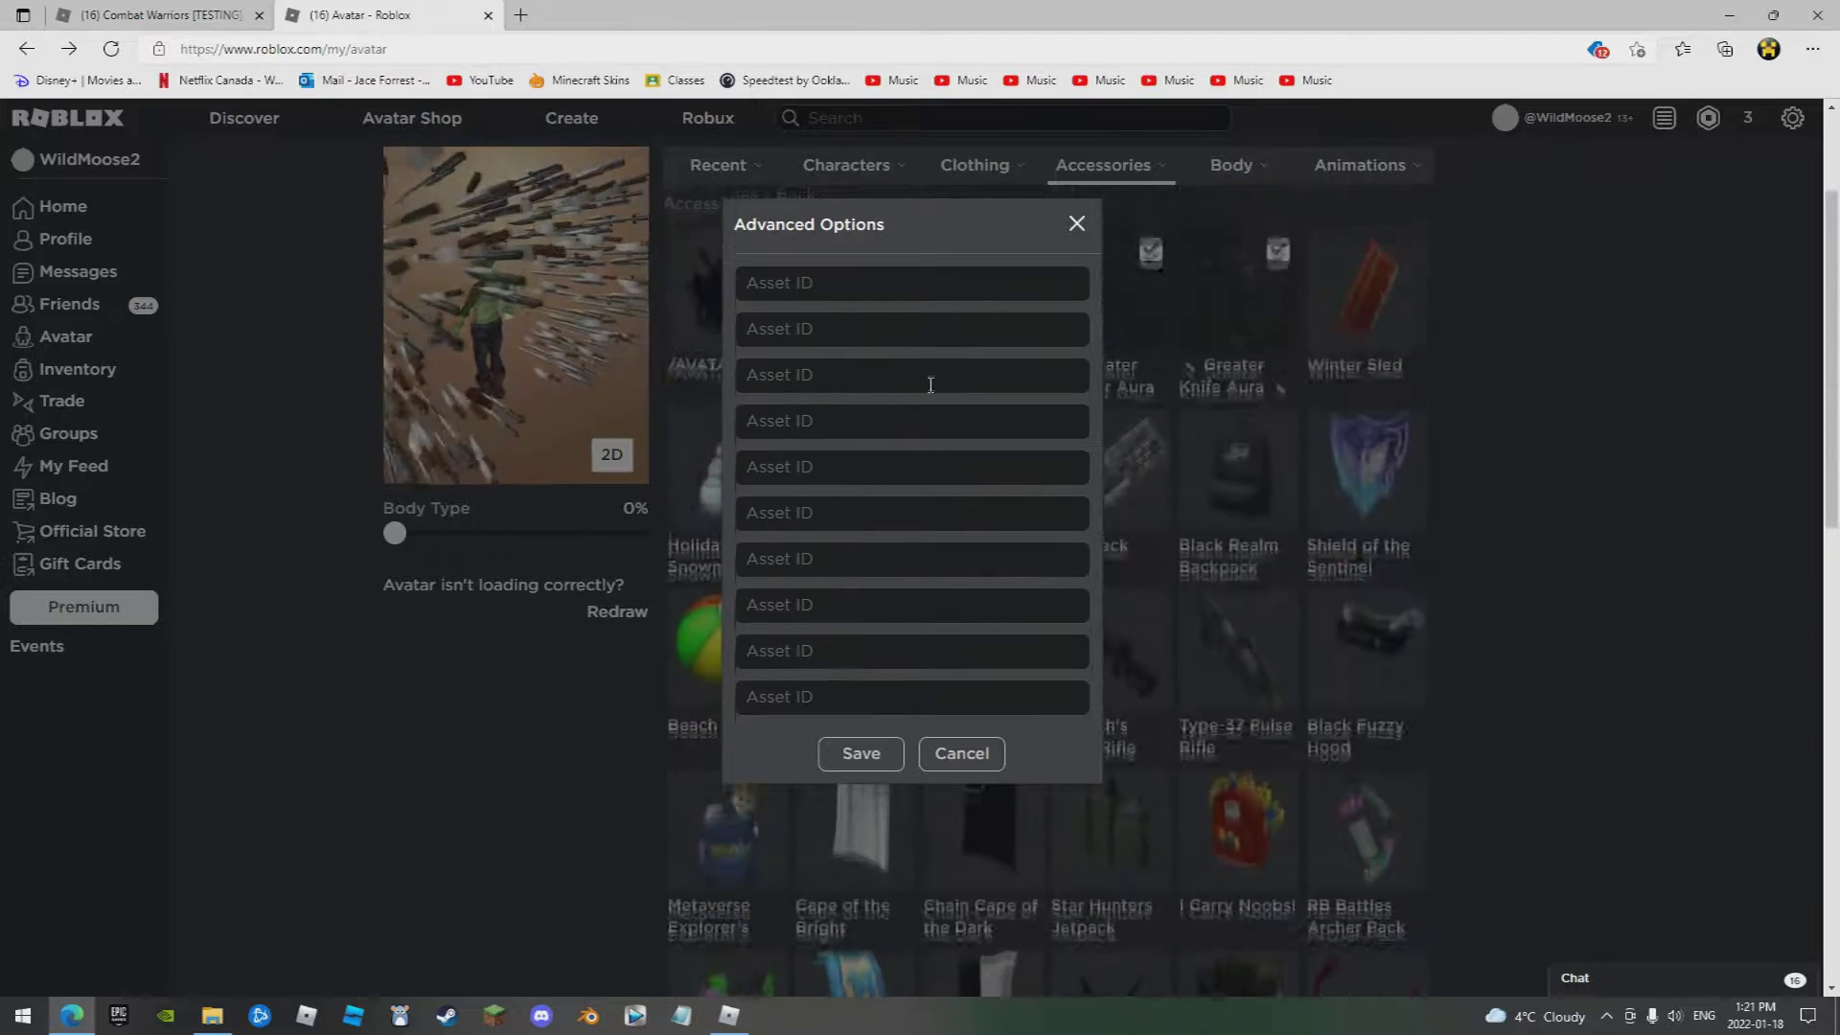
scroll(931, 385, "up", 2)
left_click(1077, 222)
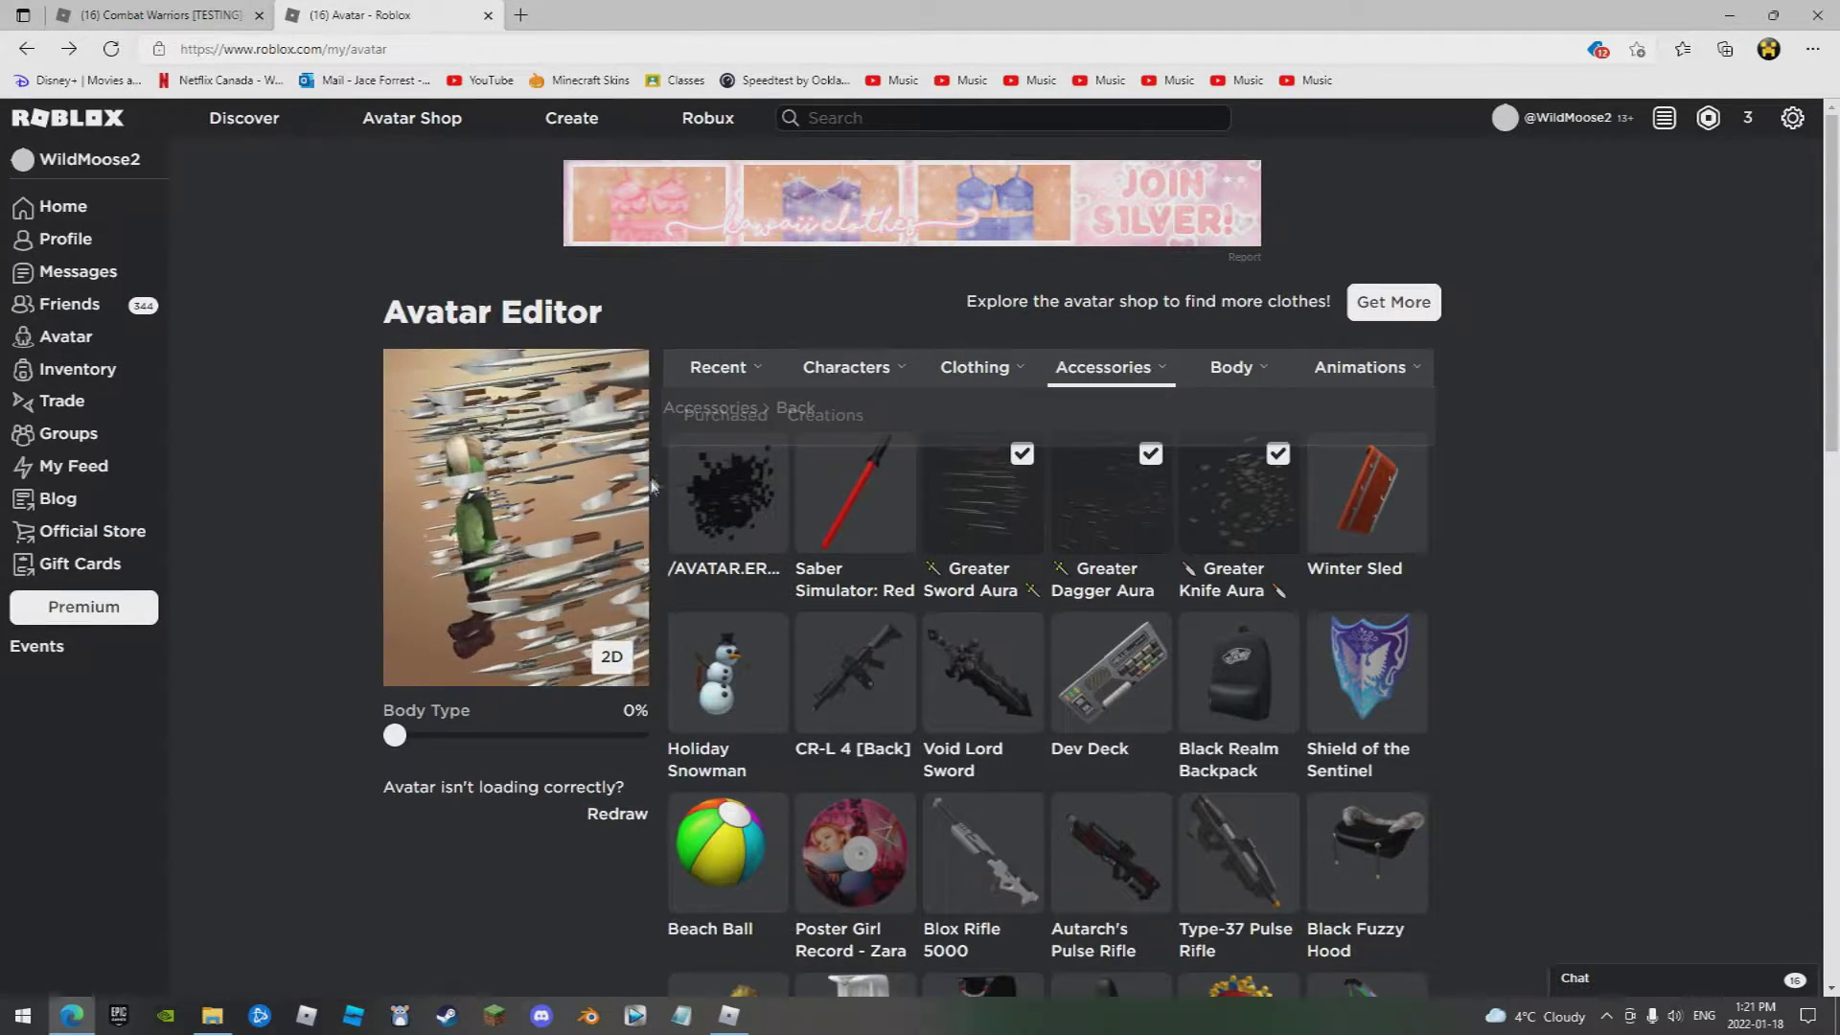
left_click_drag(485, 508, 709, 547)
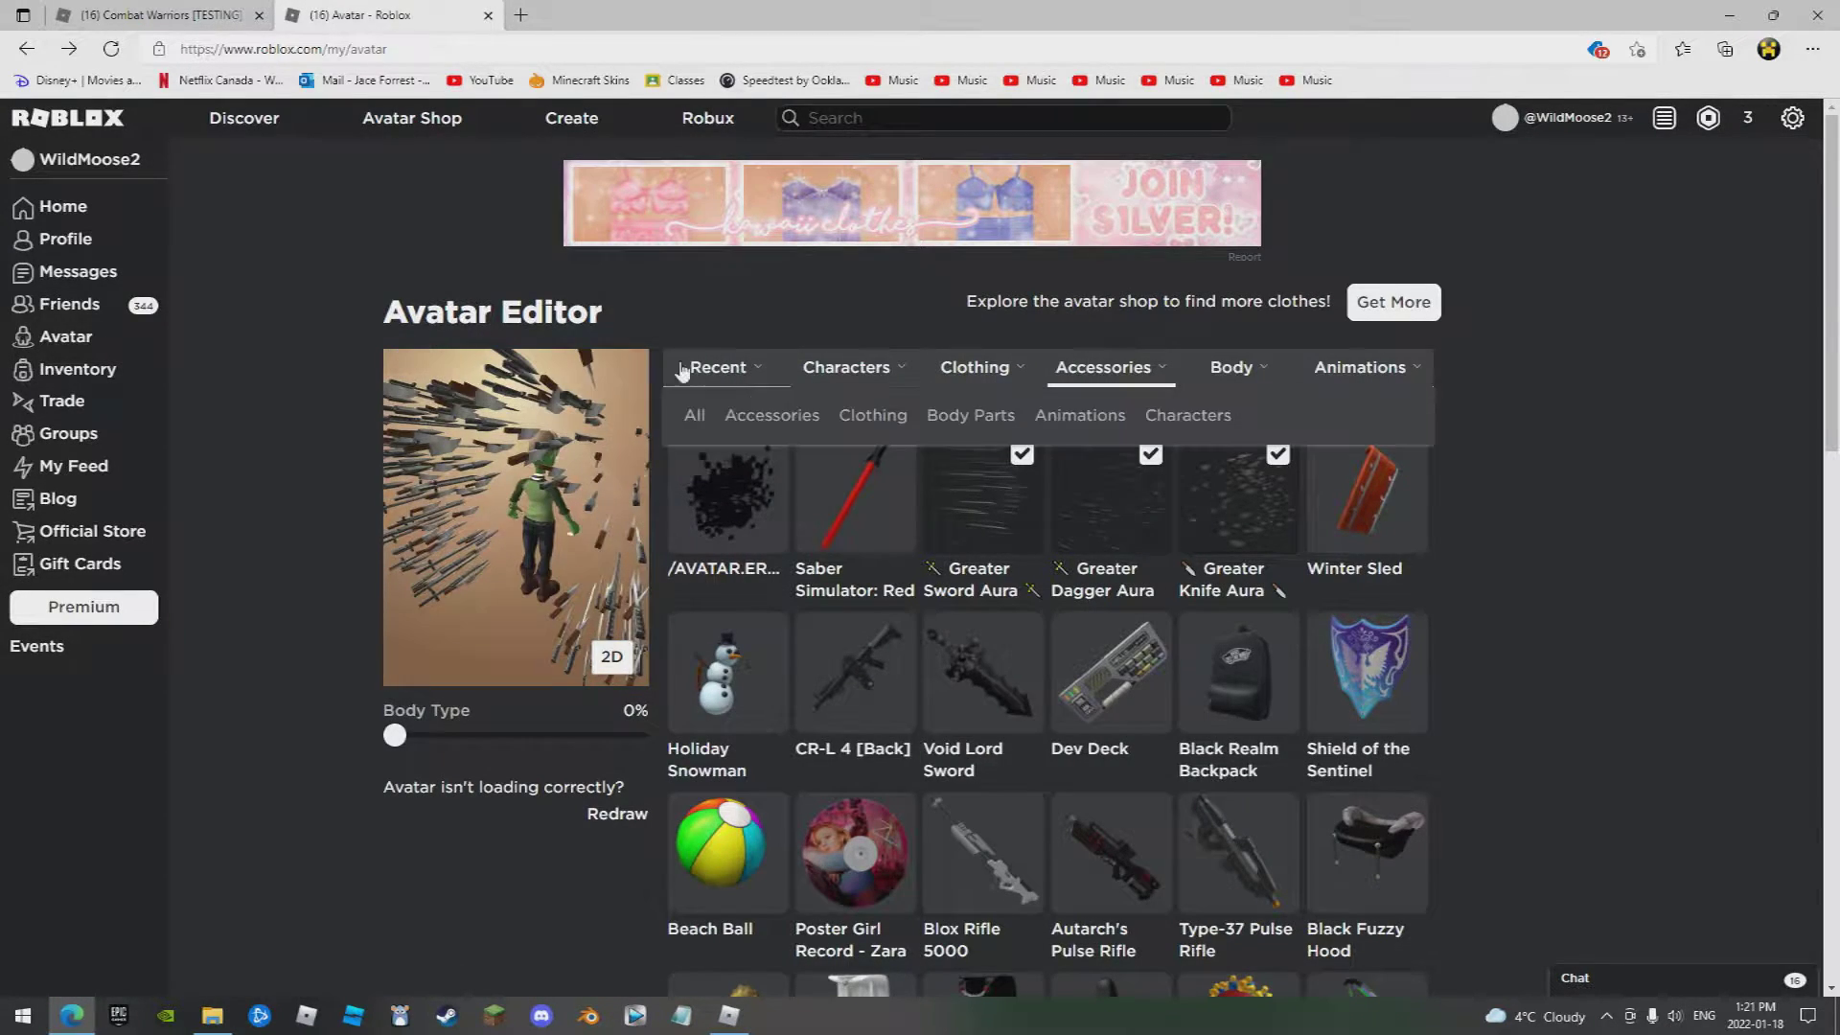
Browse the Recent items, then the Characters > Creations outfits
left_click(696, 416)
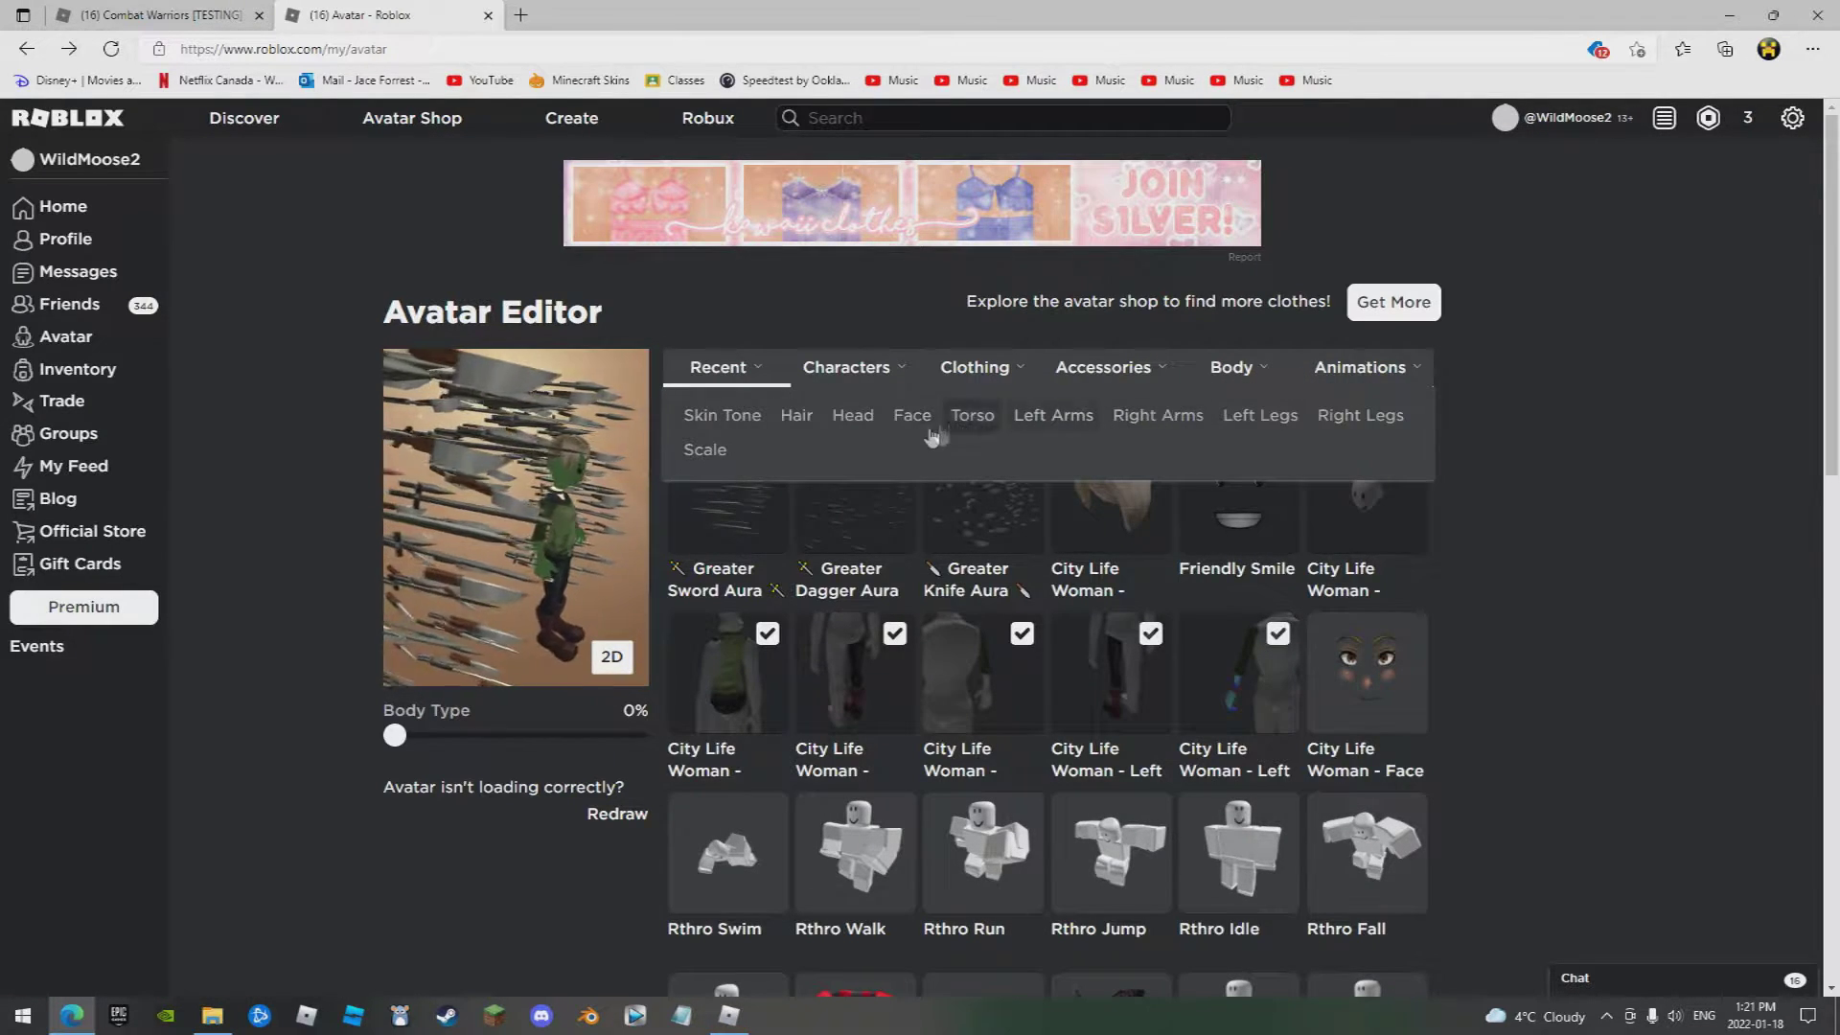
left_click(818, 417)
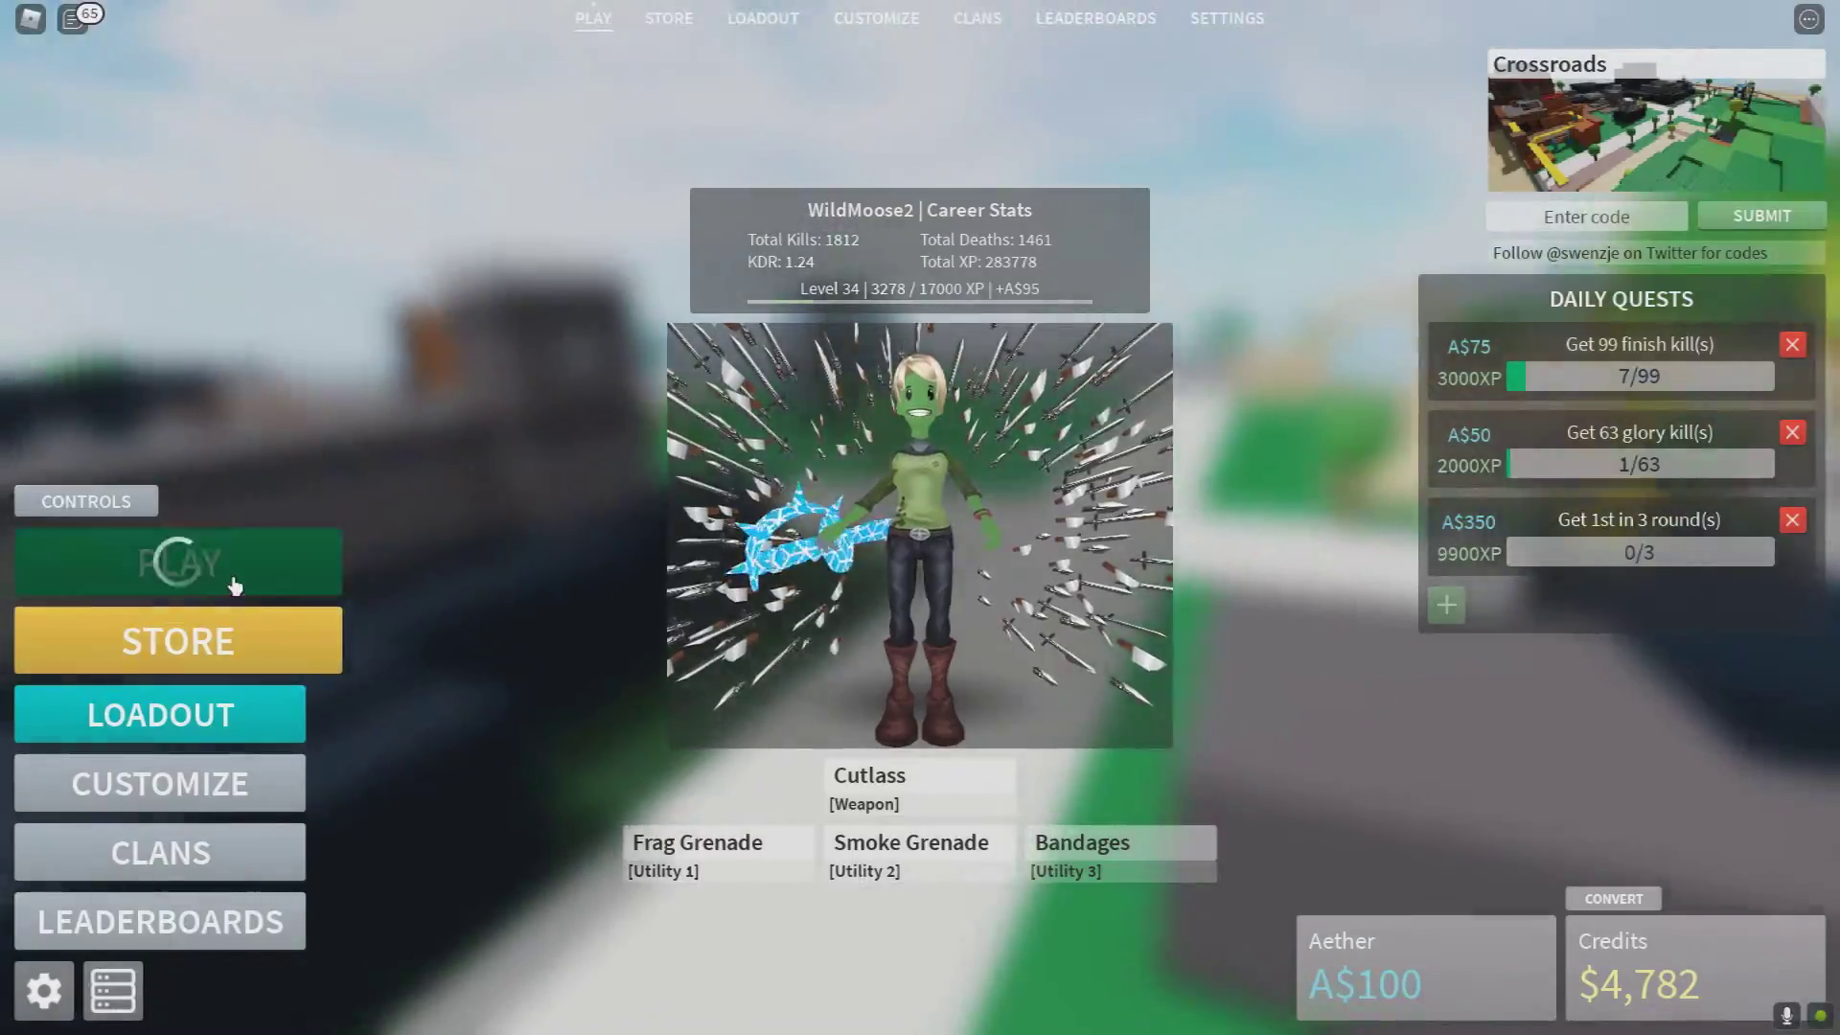
Walk the aura-covered avatar off the stone onto the grass
key("w")
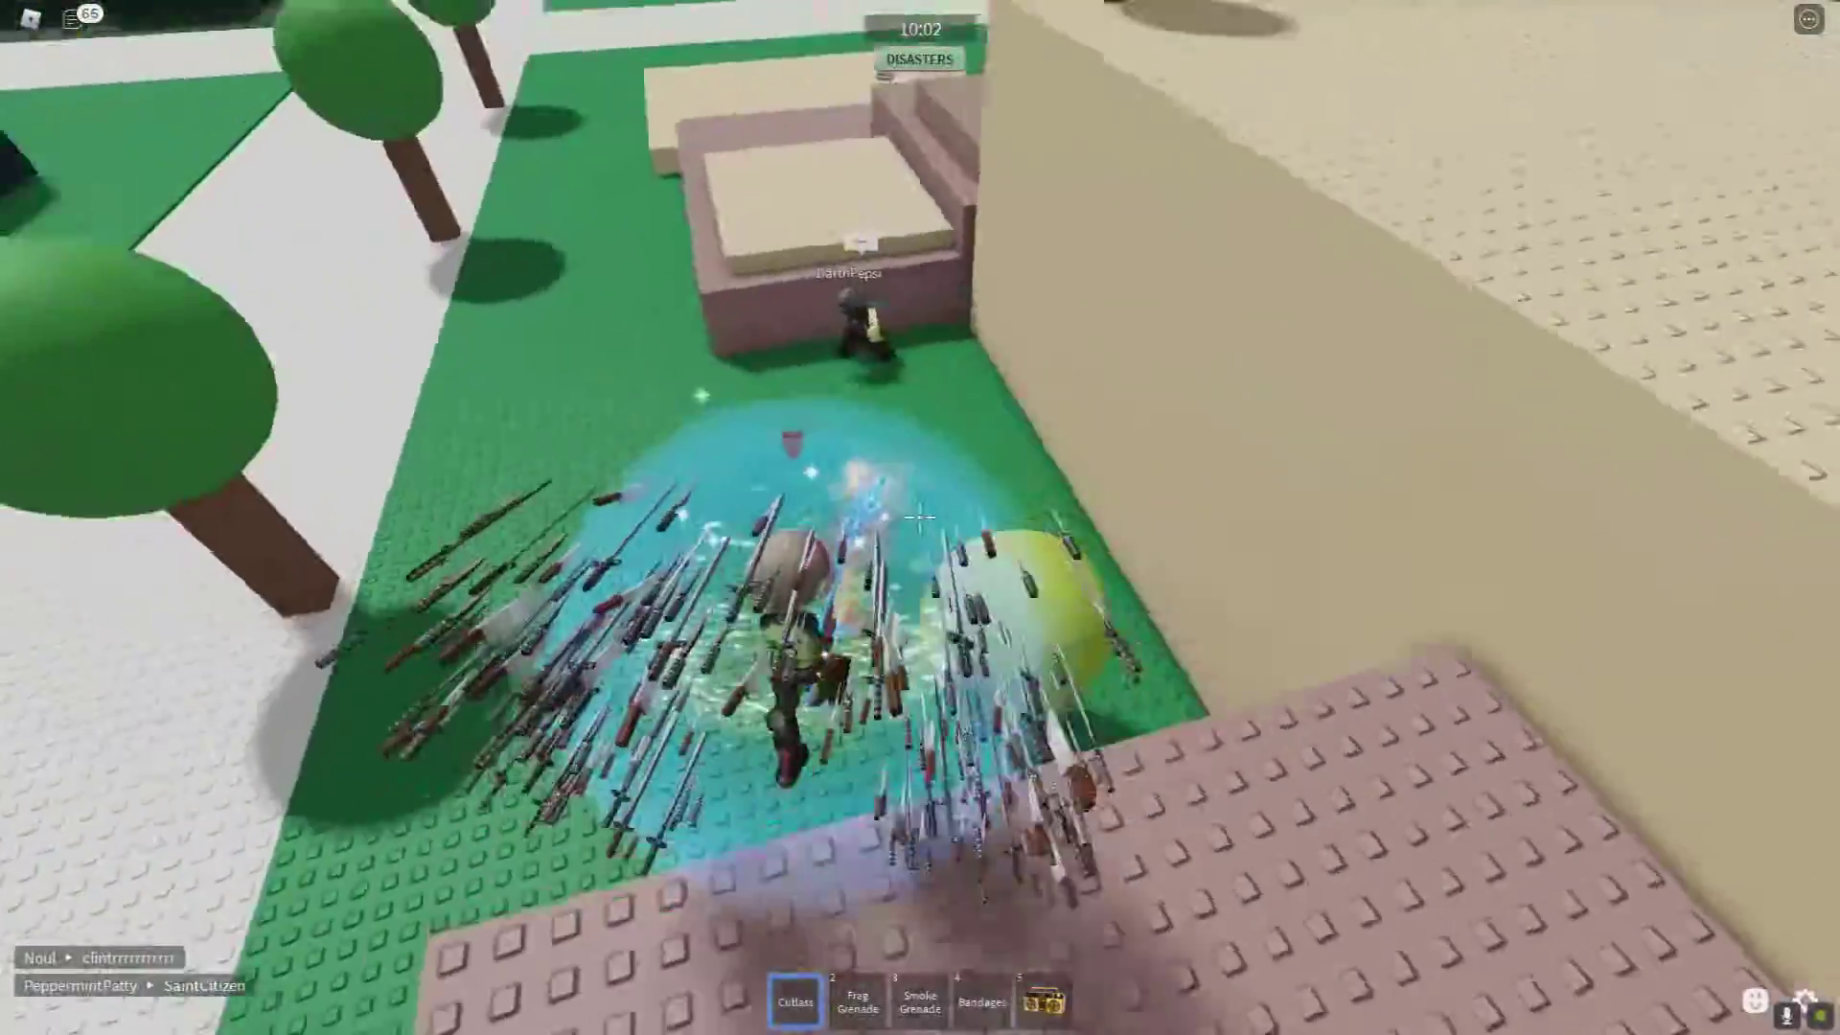